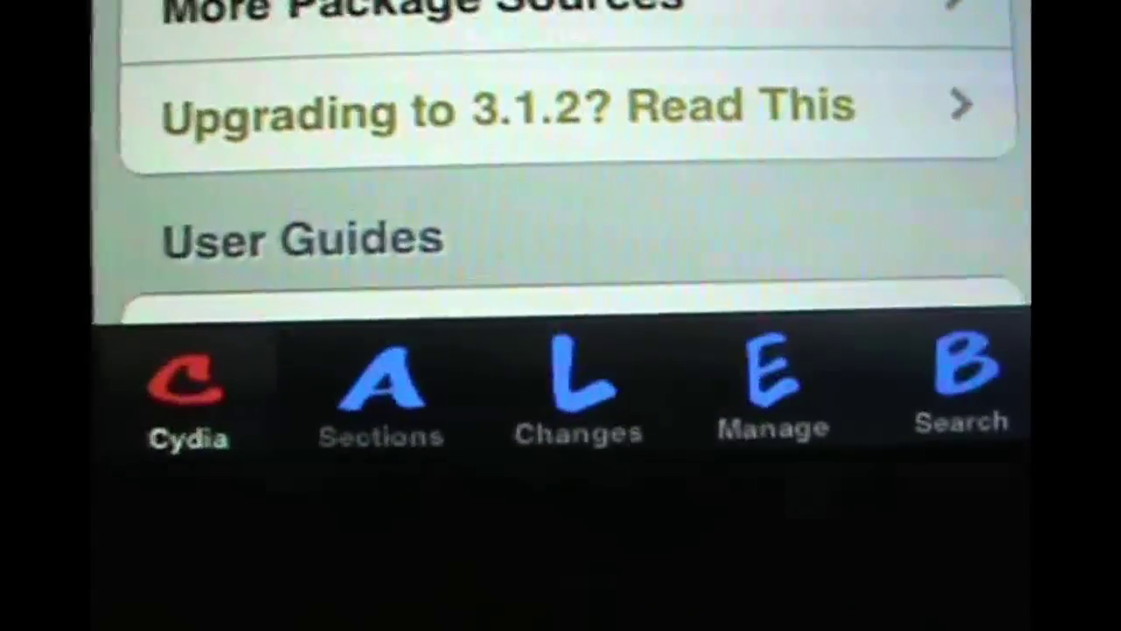
- Show Cydia's Sections list of package categories from the bottom tab bar
click(381, 394)
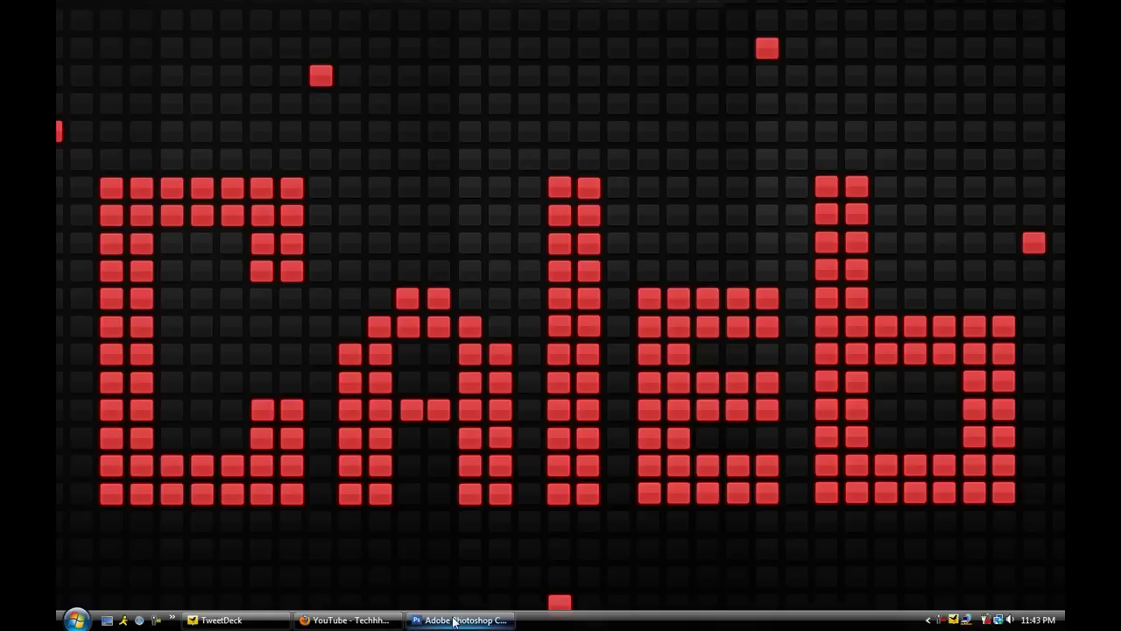
- Browse Documents > My Downloads > New Folder > Folders and open the Cydia.app folder
mouse_move(452, 616)
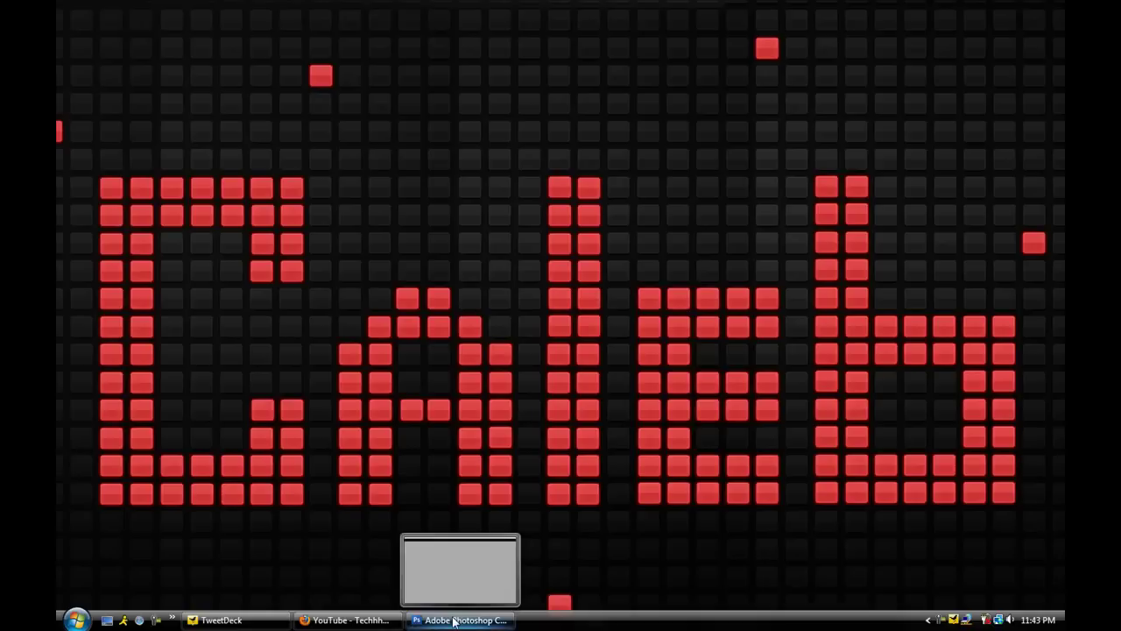
click(78, 620)
click(275, 217)
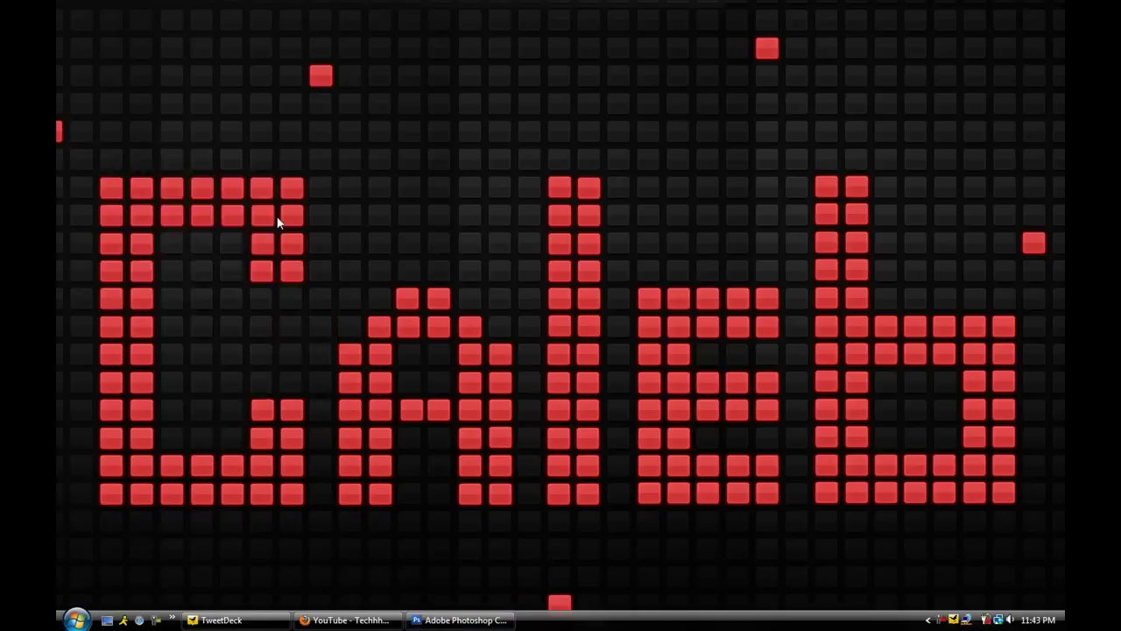
double_click(333, 210)
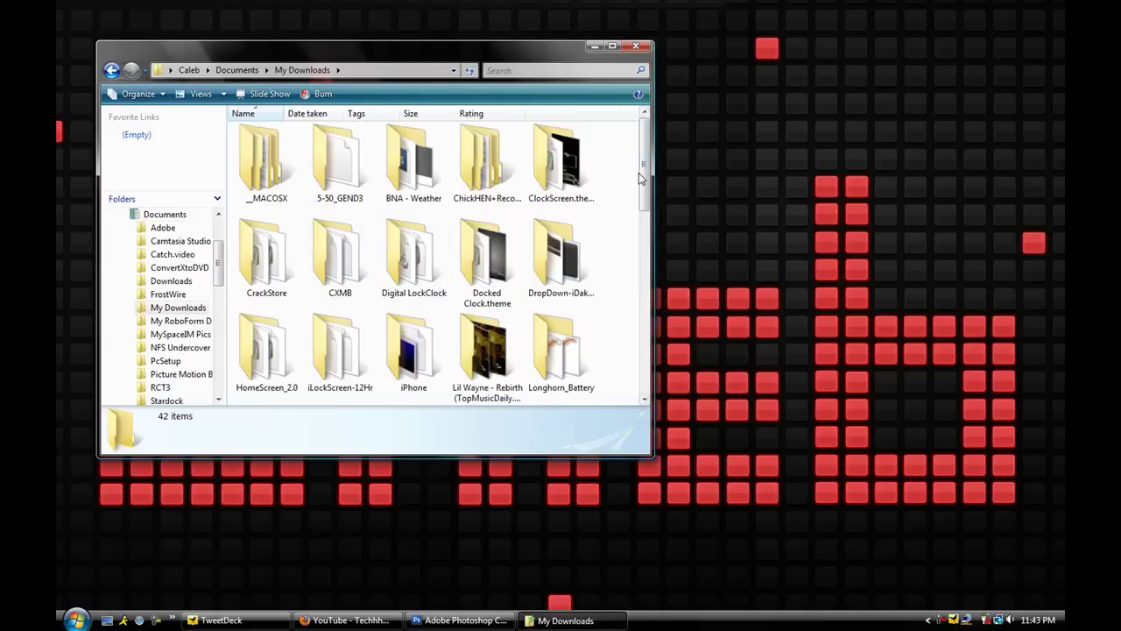
drag(644, 180, 650, 237)
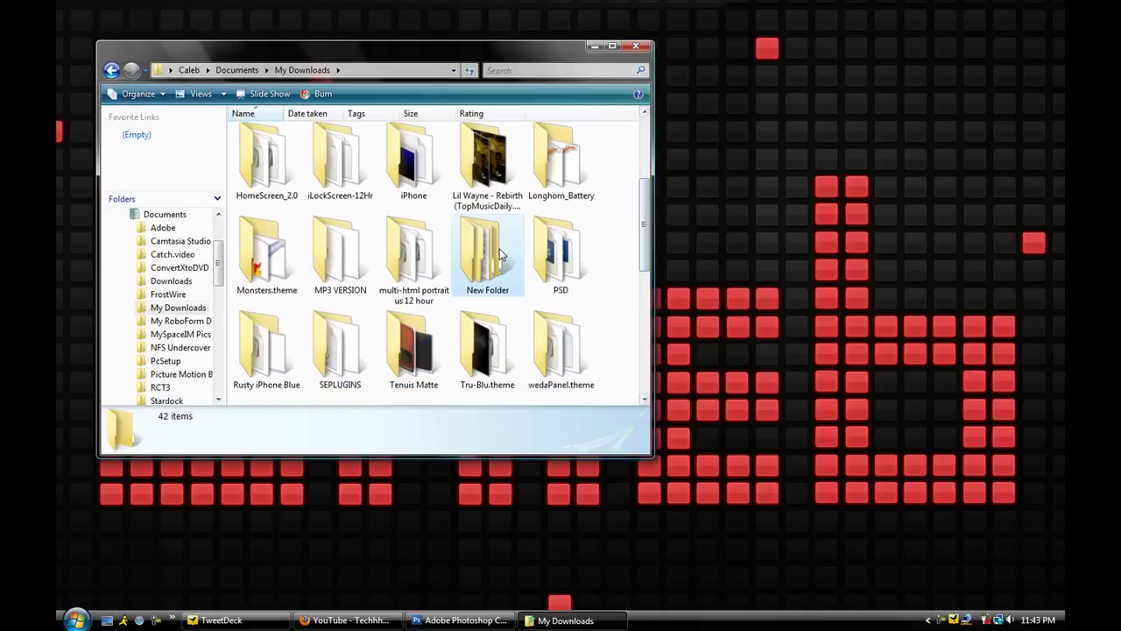
double_click(500, 254)
double_click(263, 158)
click(267, 147)
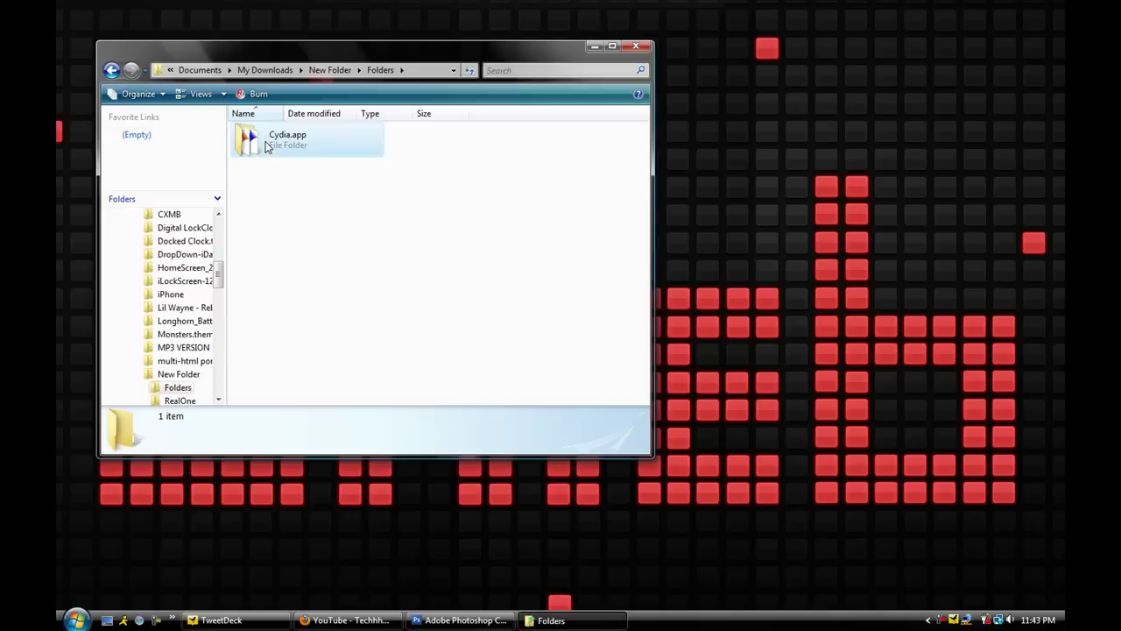
double_click(267, 148)
- Reposition the Cydia.app window, select and deselect its ten icons, then return to Photoshop
drag(409, 39, 558, 51)
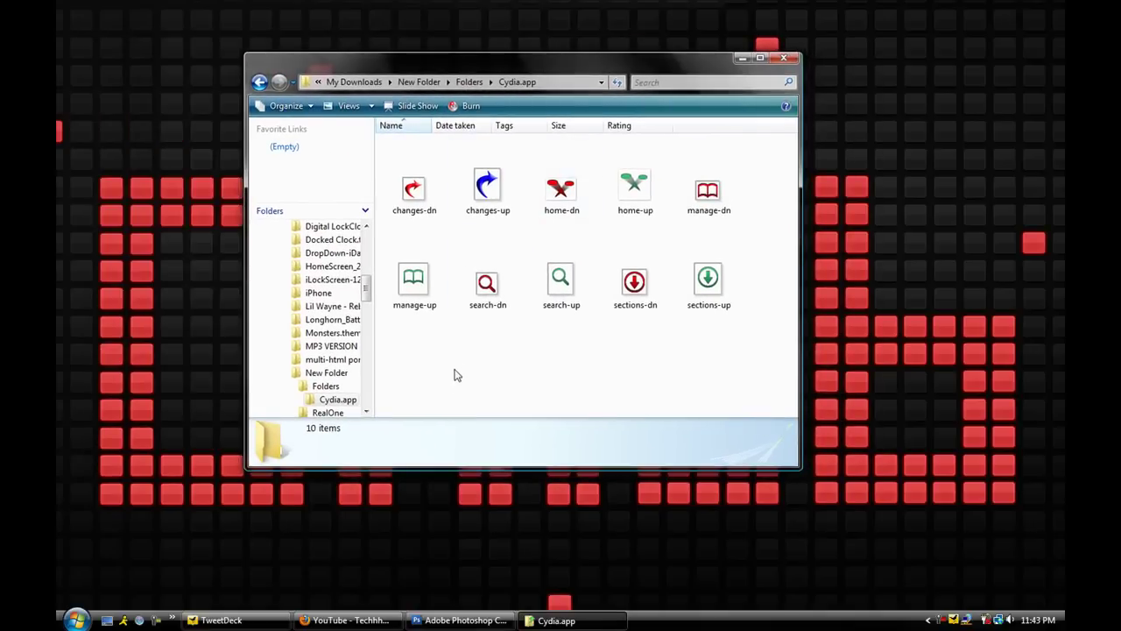
key(ctrl+a)
click(681, 341)
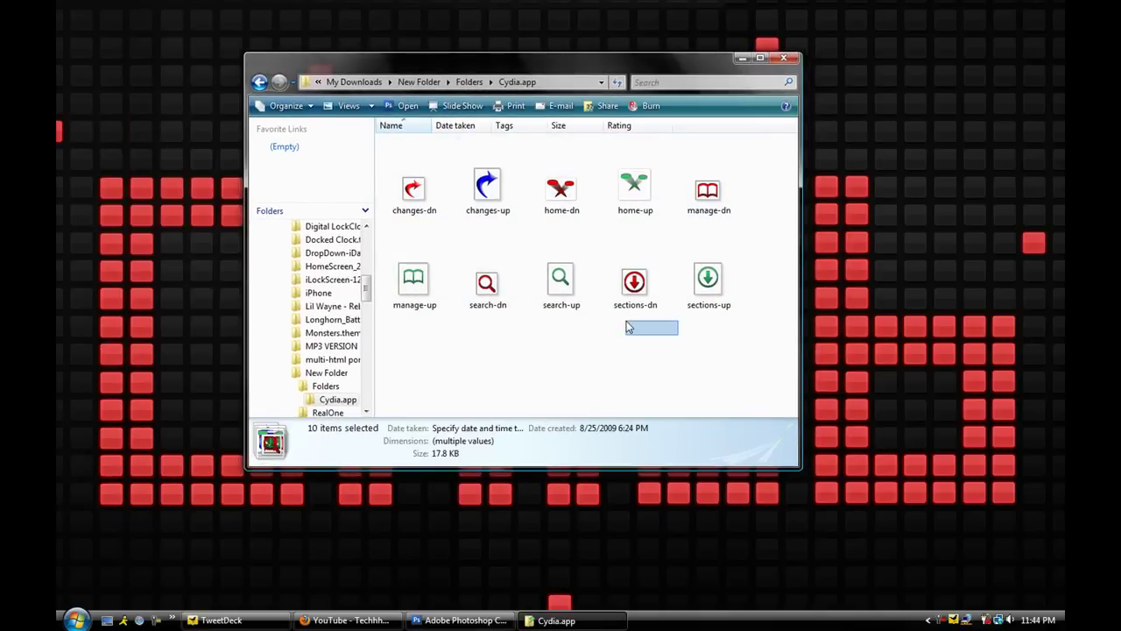
drag(712, 334, 399, 184)
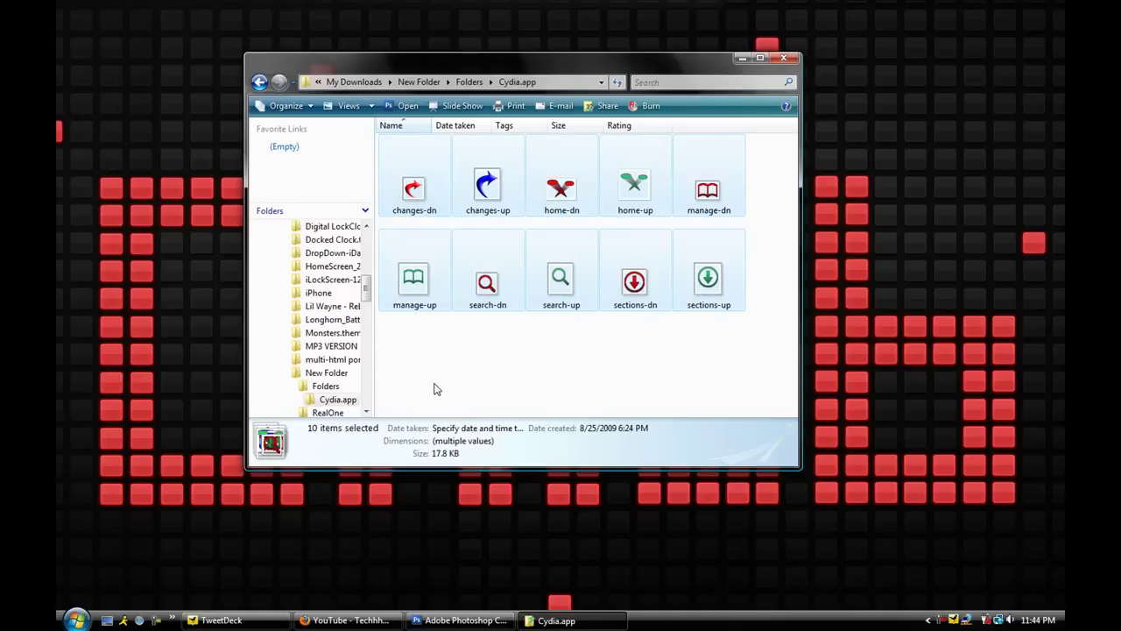
click(438, 385)
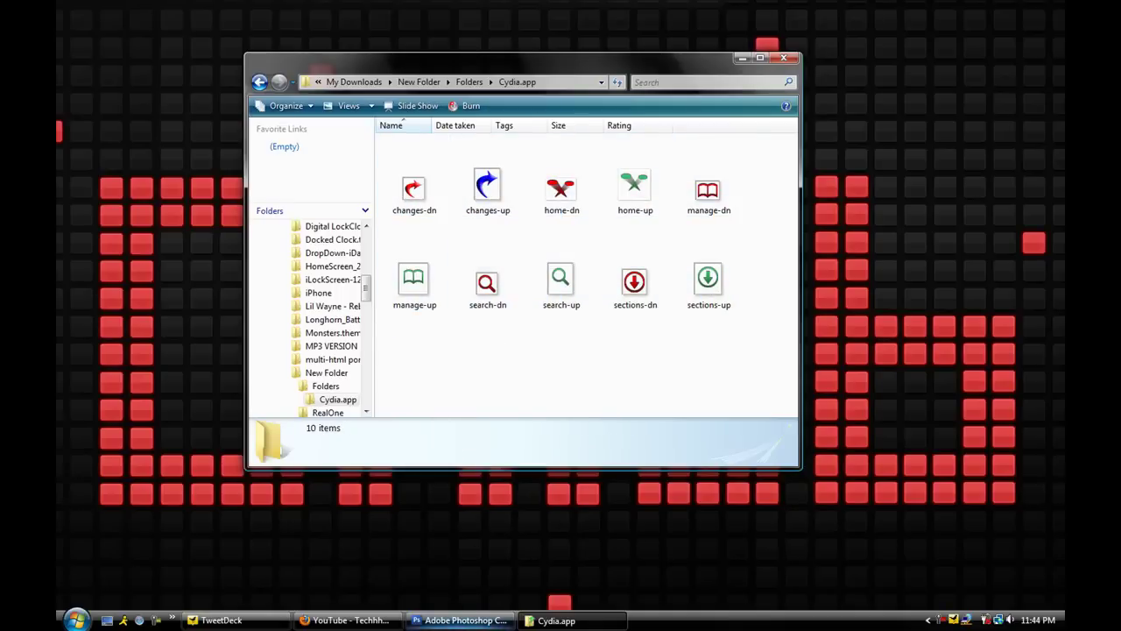
click(462, 620)
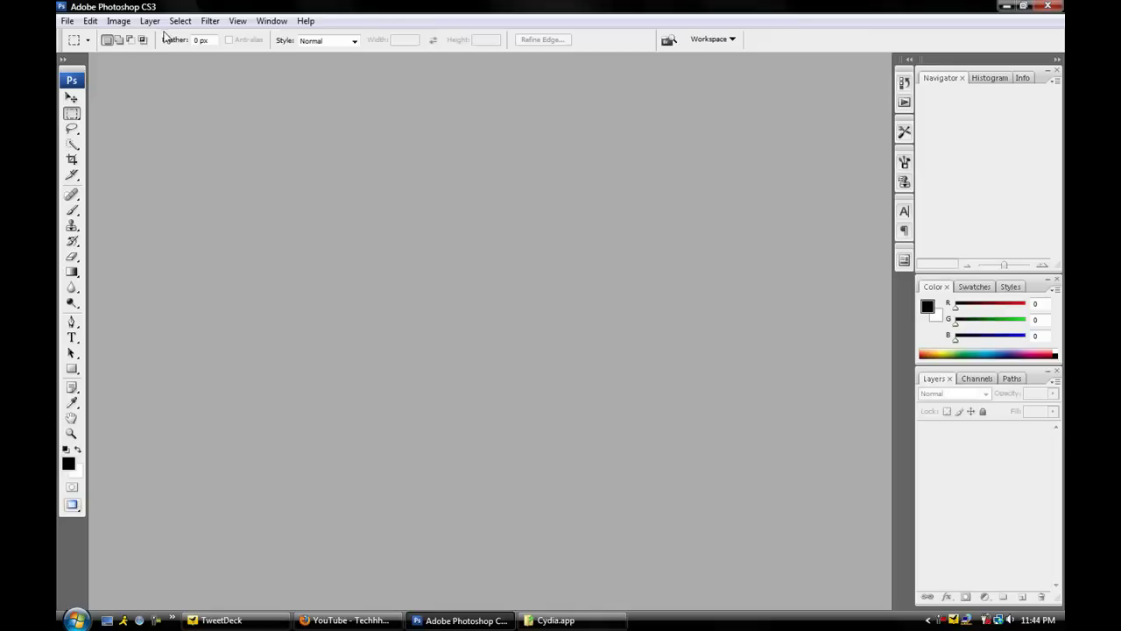
- Drag changes-up.png from Cydia.app into Photoshop and zoom it to 600%
click(556, 620)
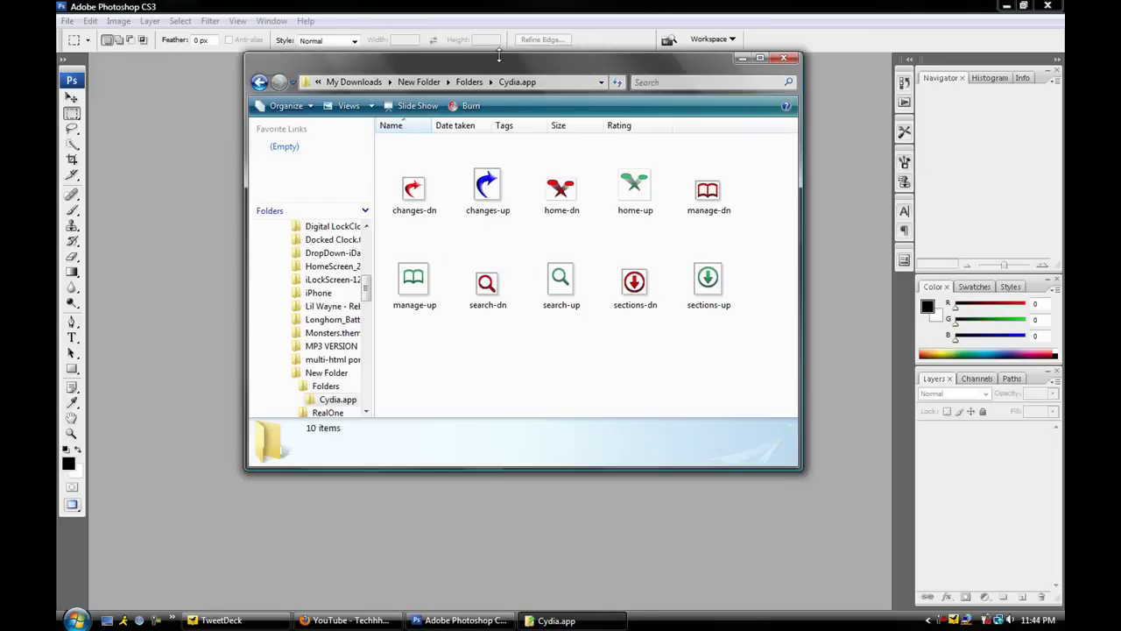
drag(509, 68, 625, 103)
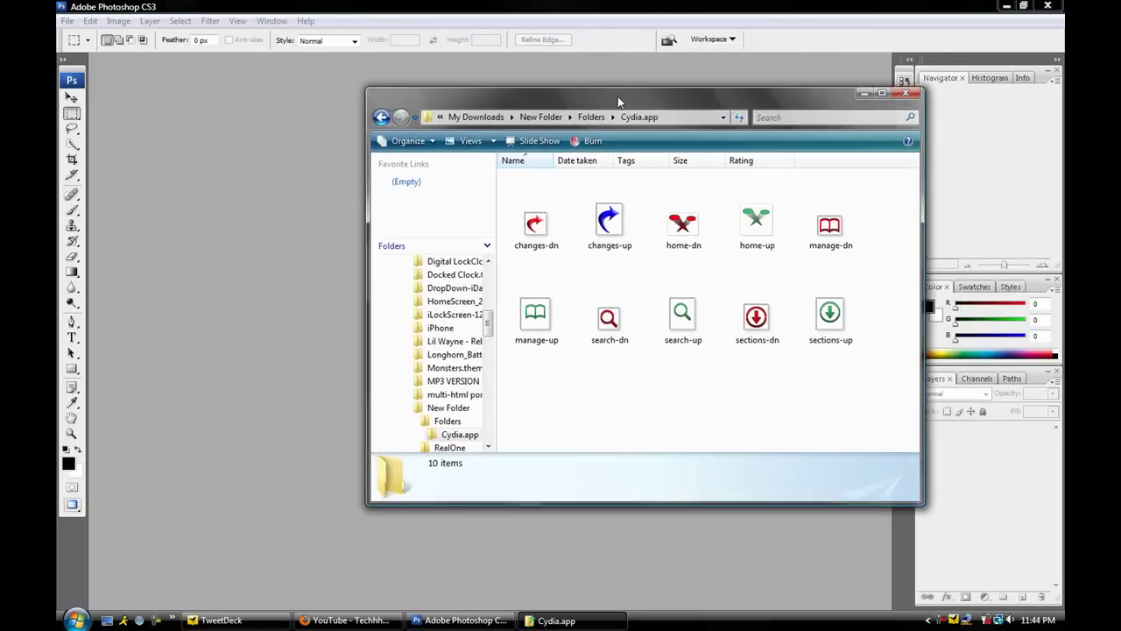
click(608, 215)
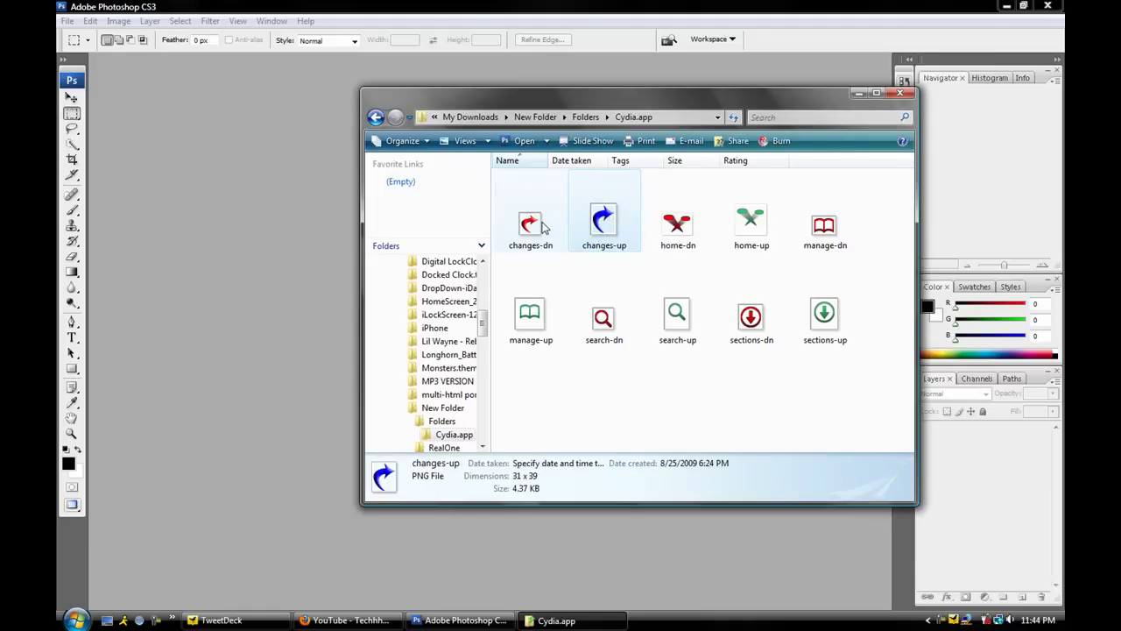
drag(602, 224, 310, 247)
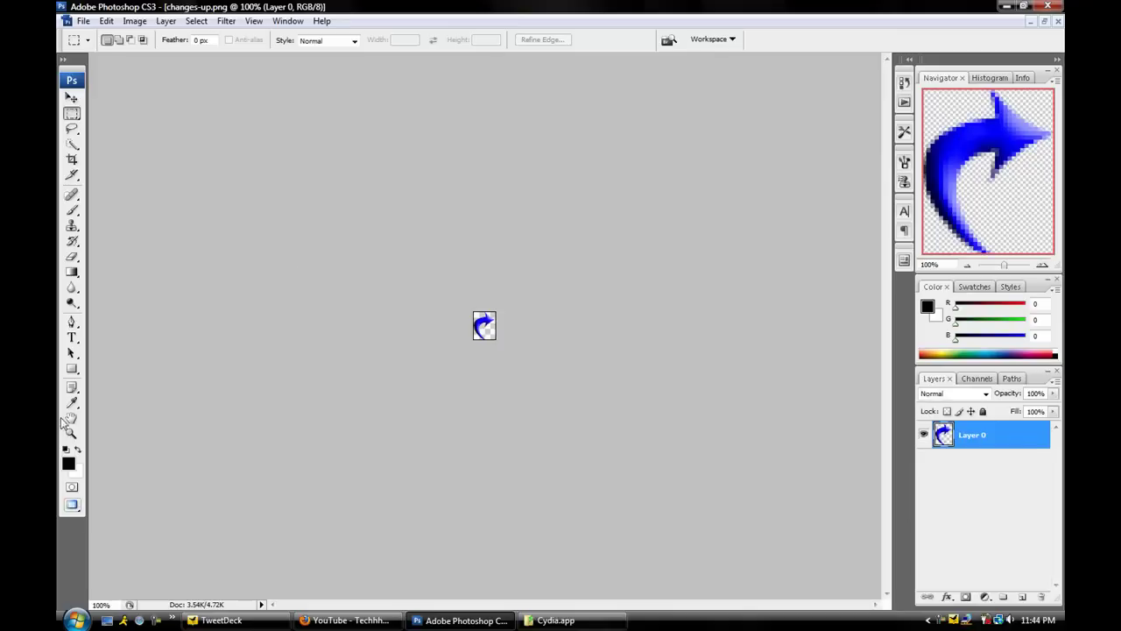
click(71, 431)
click(415, 267)
click(415, 267)
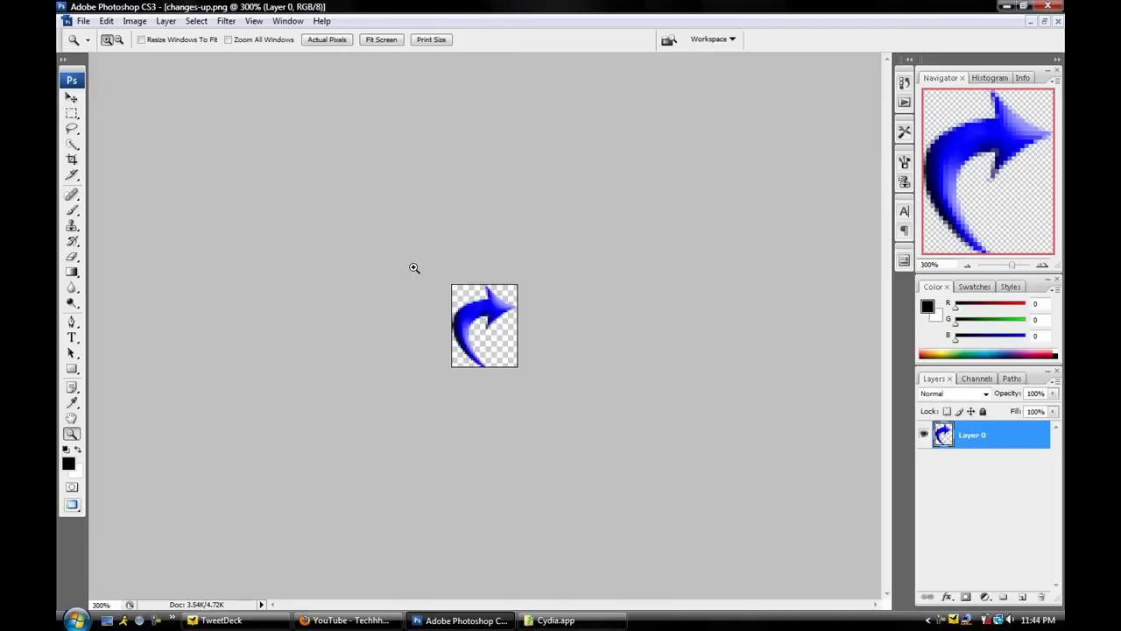
click(415, 268)
click(414, 267)
click(414, 267)
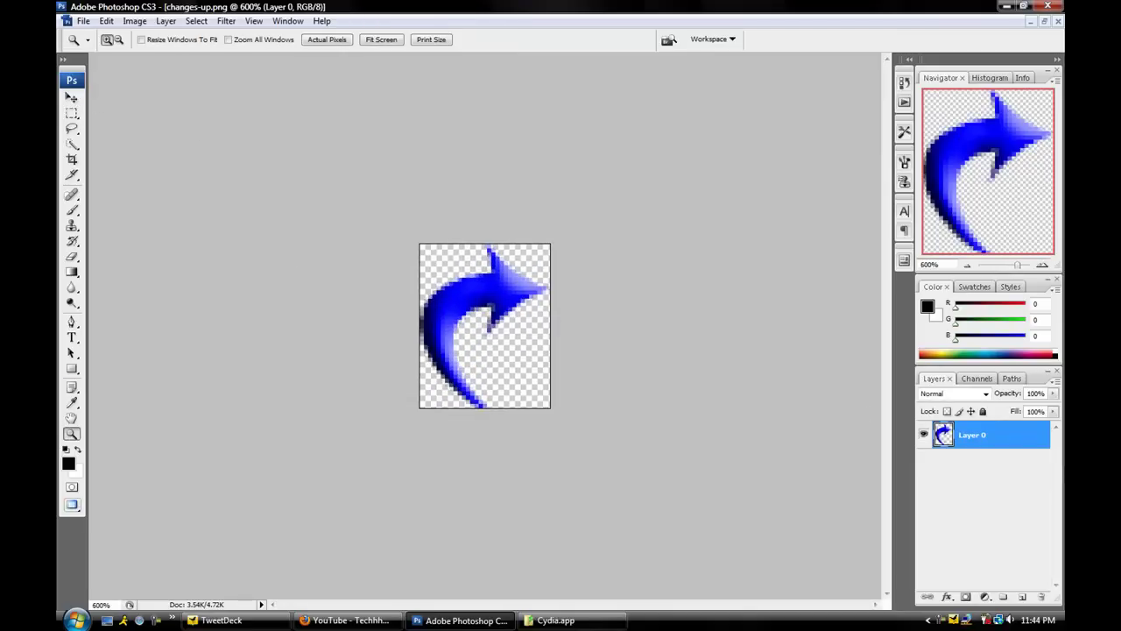
- Add an empty Layer 1 and delete the arrow's Layer 0
right_click(1008, 437)
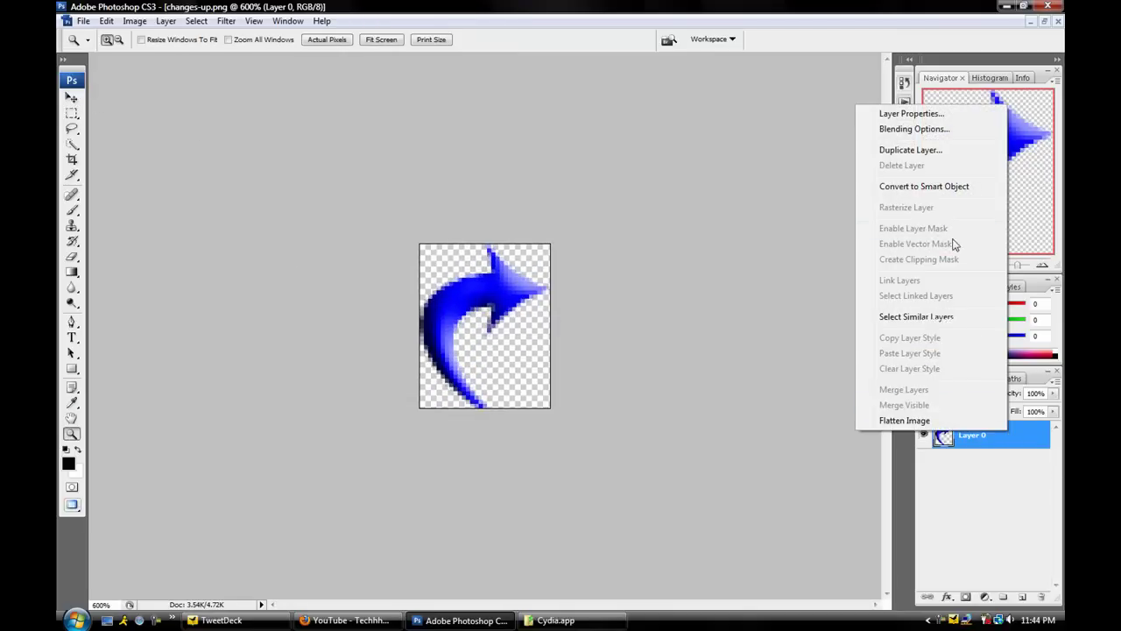
click(1024, 601)
click(1023, 599)
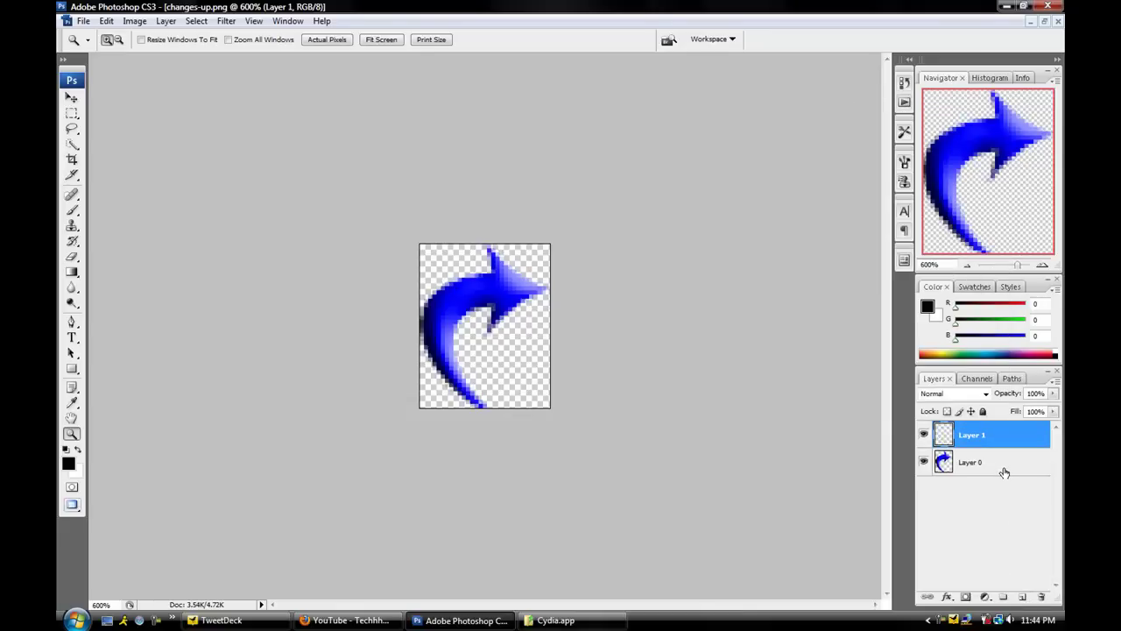
right_click(1005, 473)
click(944, 200)
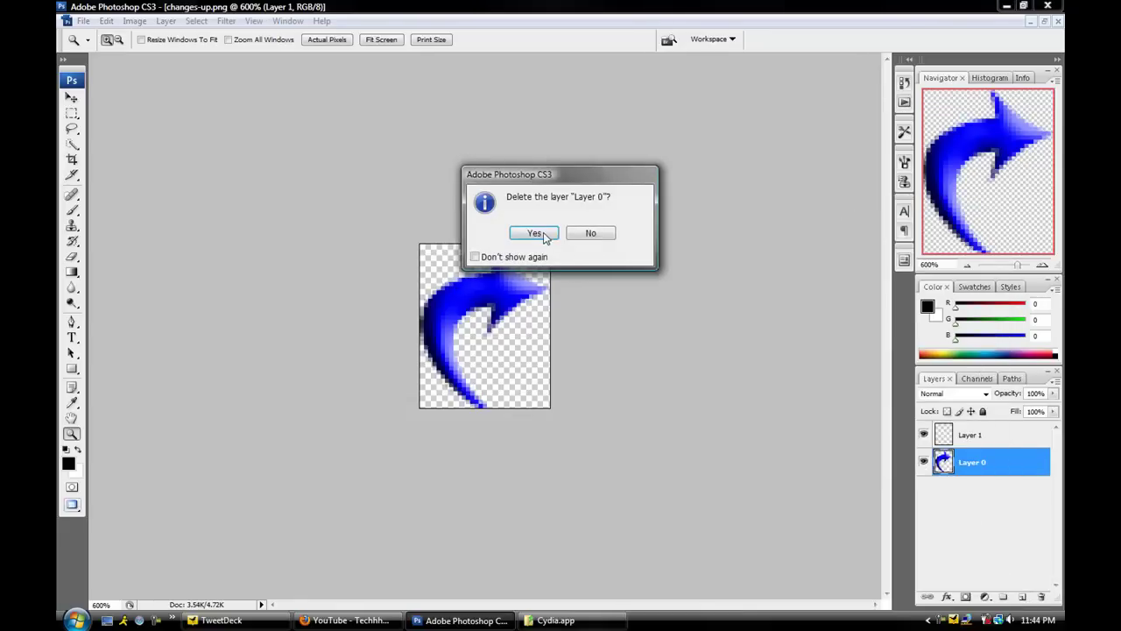
click(542, 233)
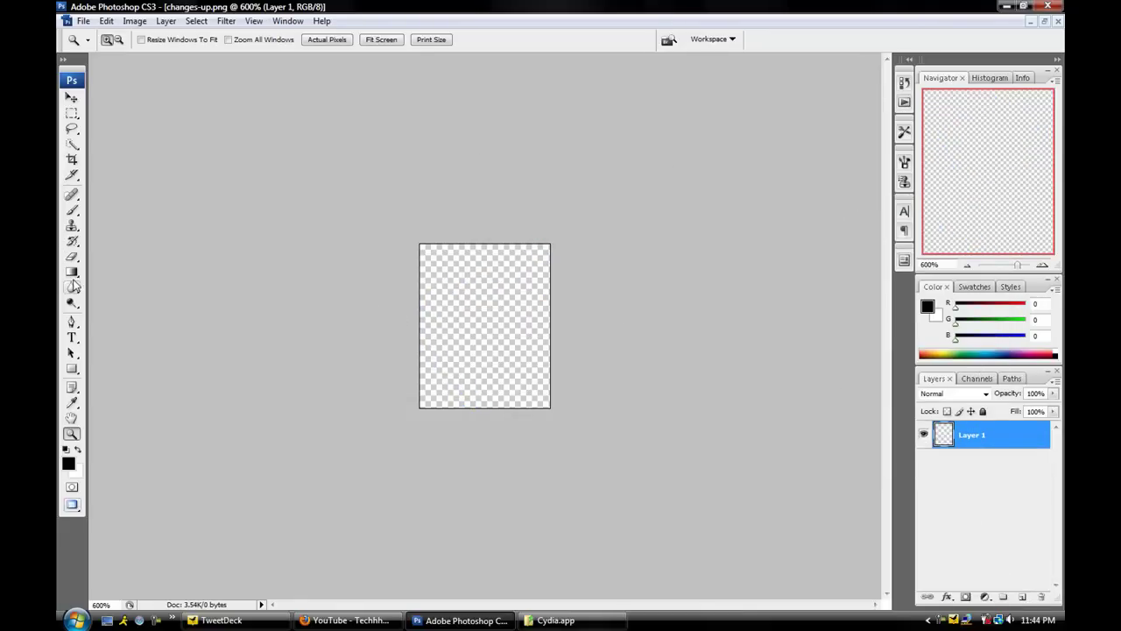
- Draw the paw print custom shape across the whole changes-up canvas as Shape 1
click(72, 368)
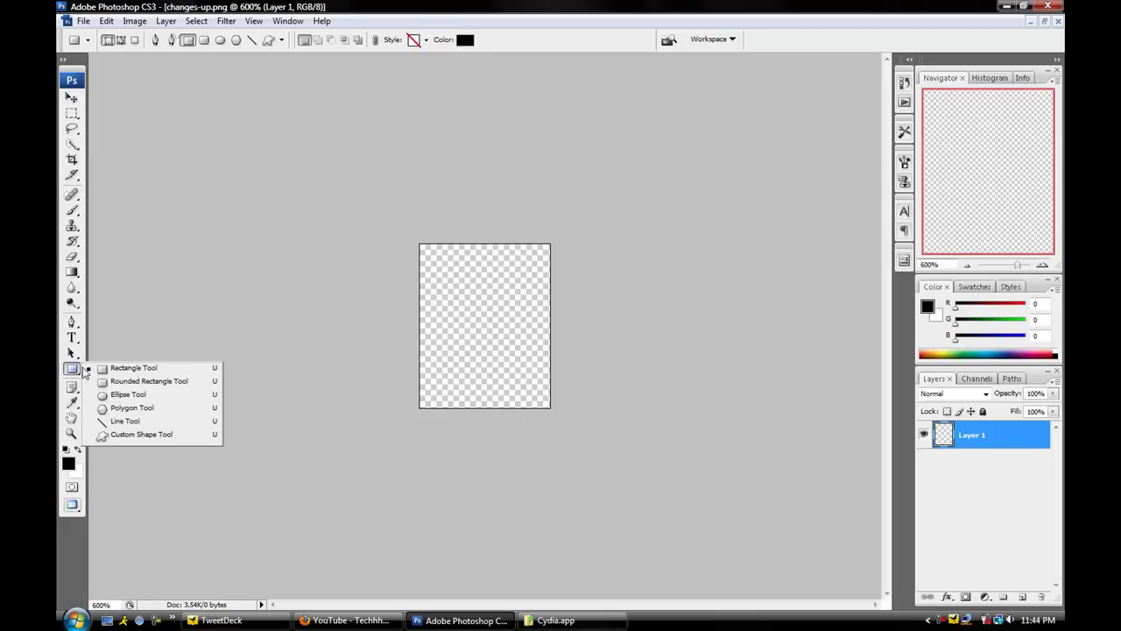
click(118, 433)
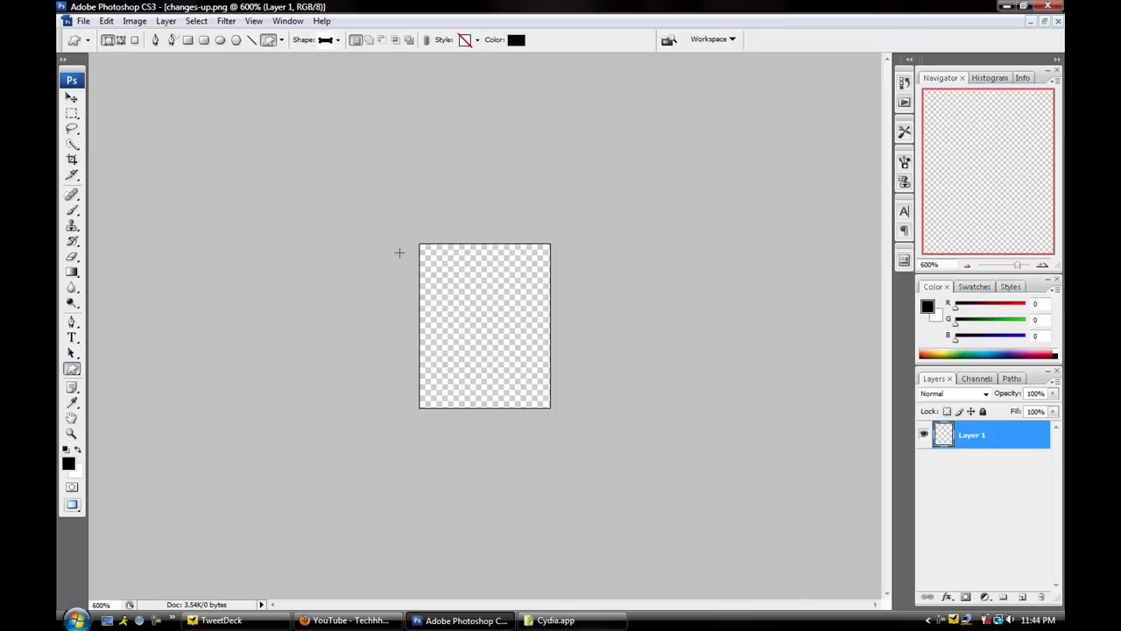
click(337, 41)
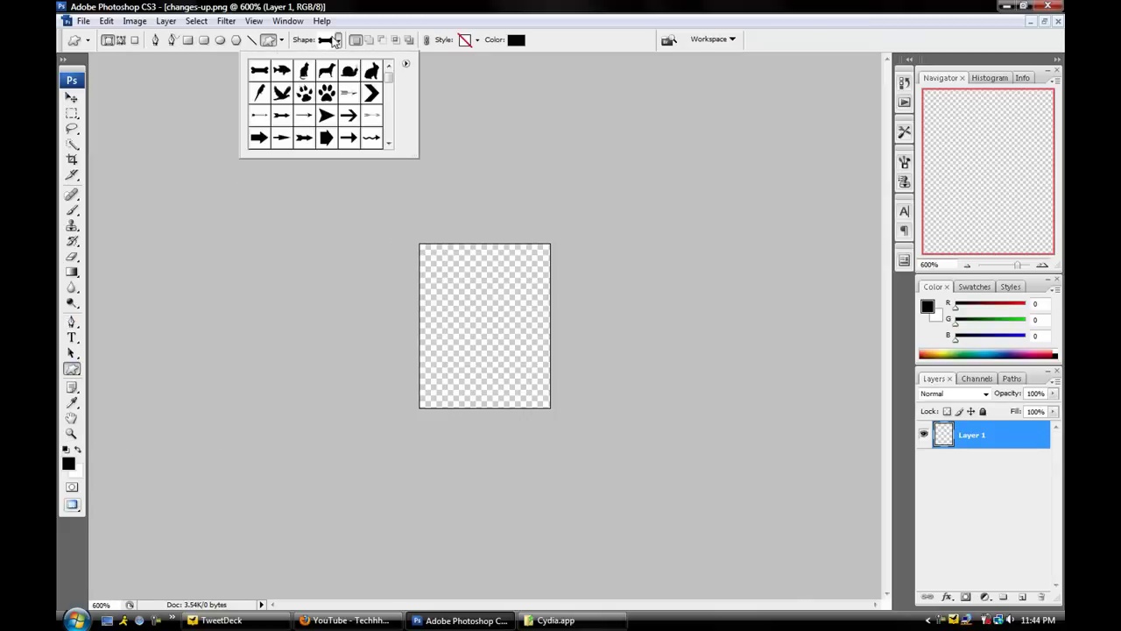
click(326, 93)
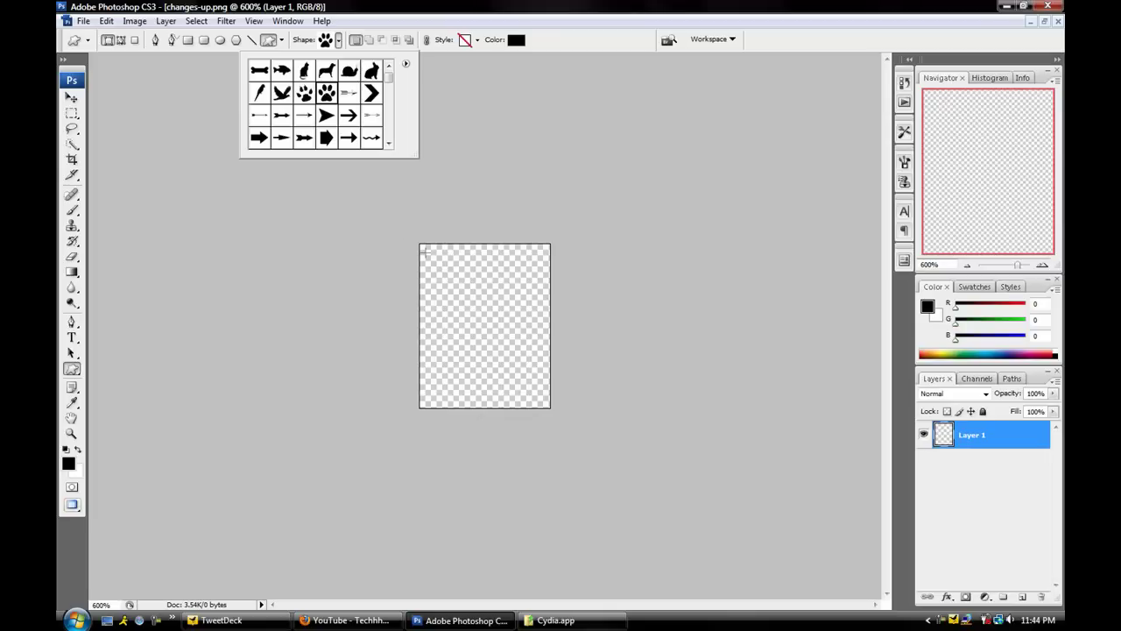
drag(425, 252, 543, 396)
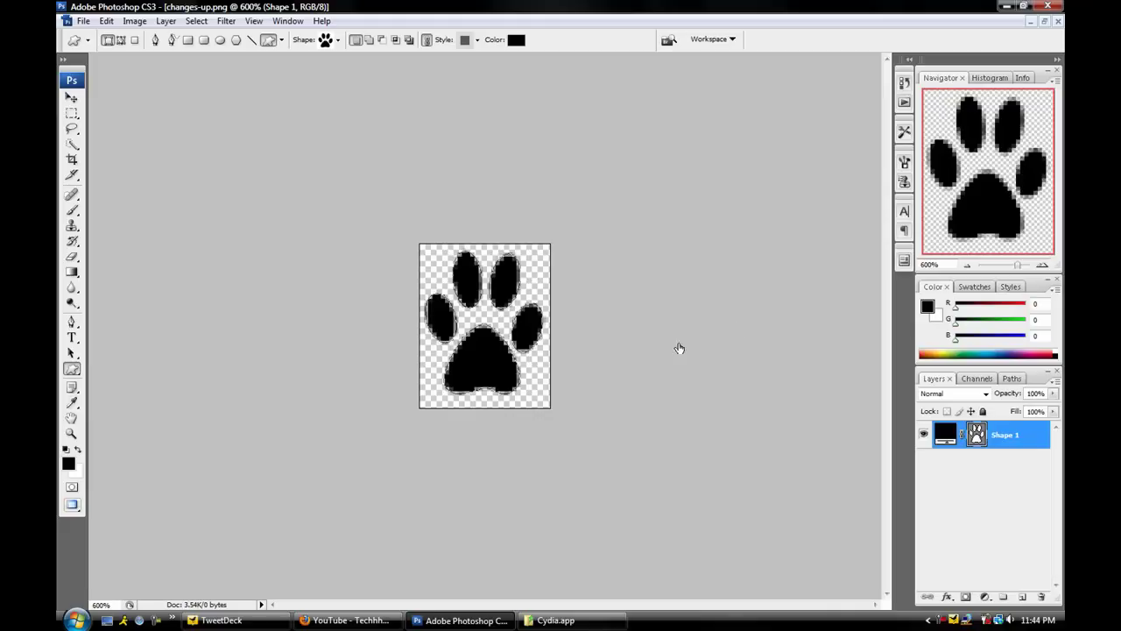
- Give Shape 1 a blue (0006ff) Color Overlay layer style
double_click(1039, 434)
click(411, 286)
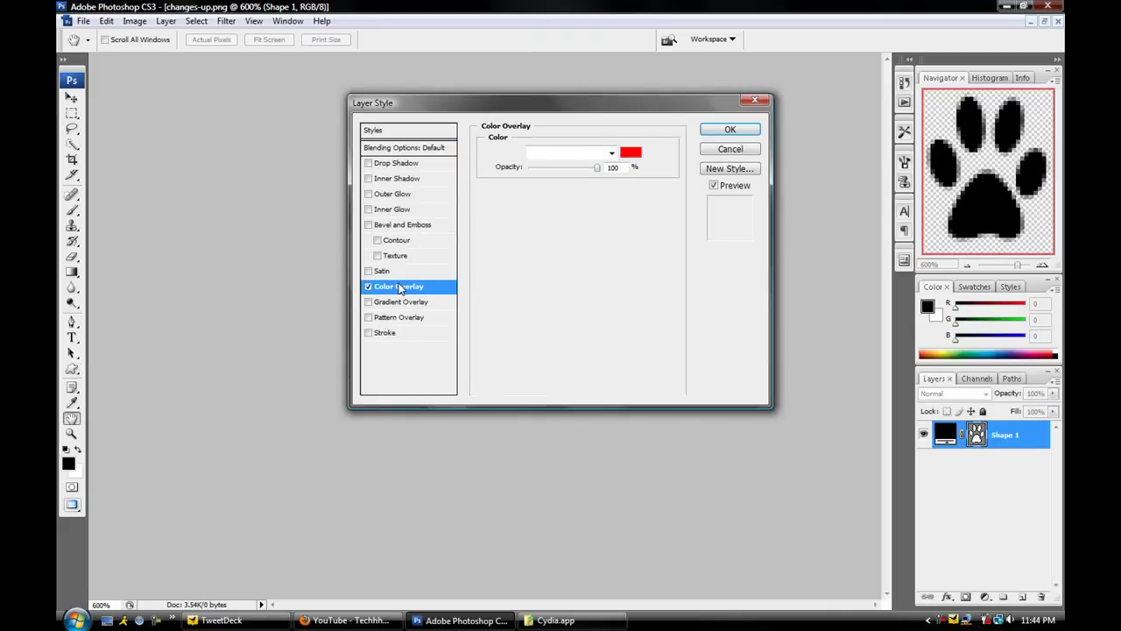
click(636, 152)
drag(575, 248, 575, 216)
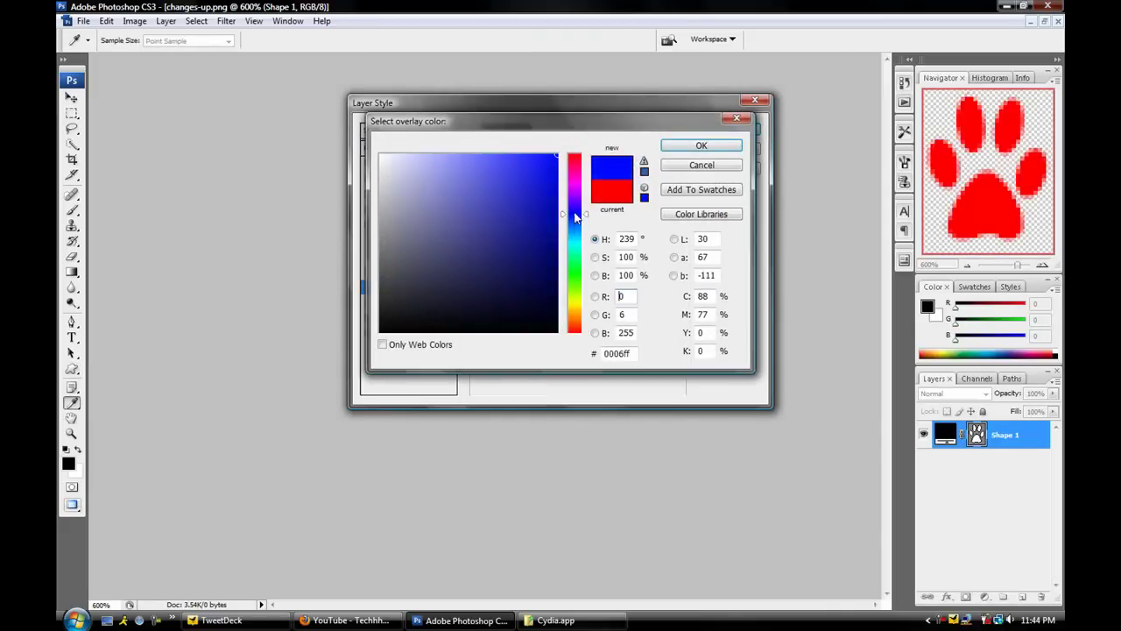
click(700, 145)
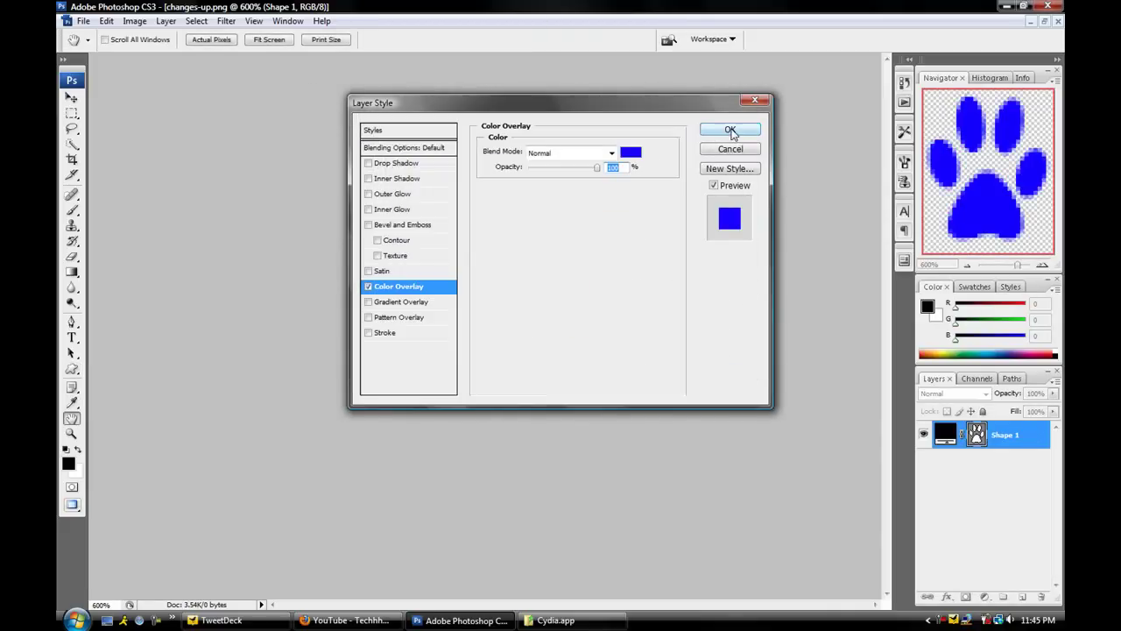
key(Return)
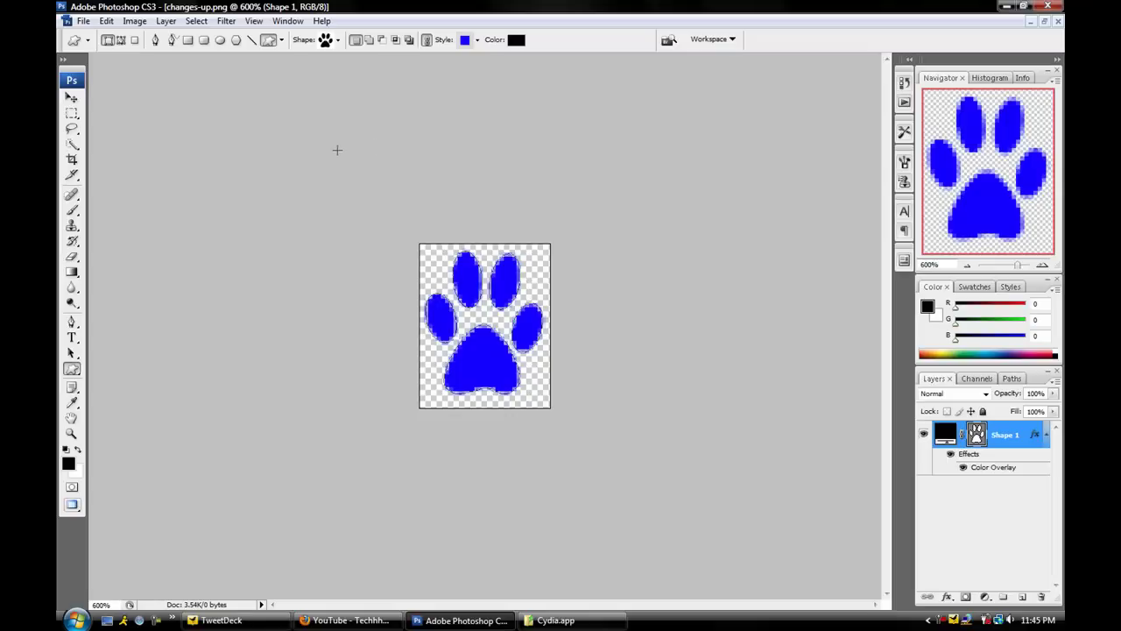
- Save the blue paw as PNG, replacing changes-up.png in Cydia.app
click(82, 21)
click(117, 190)
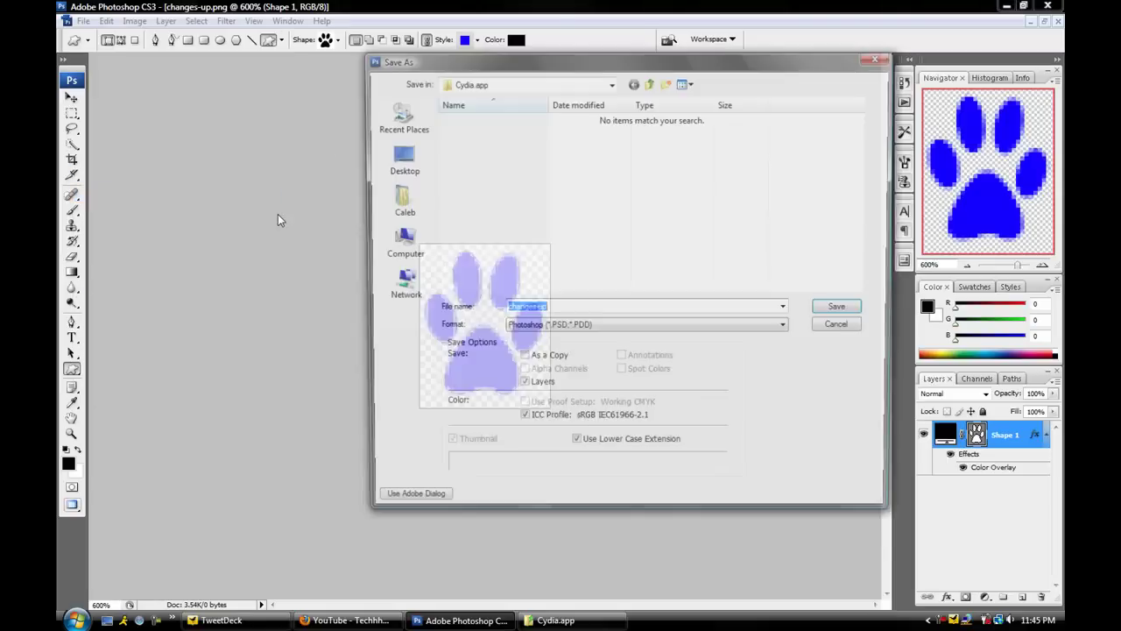
click(576, 330)
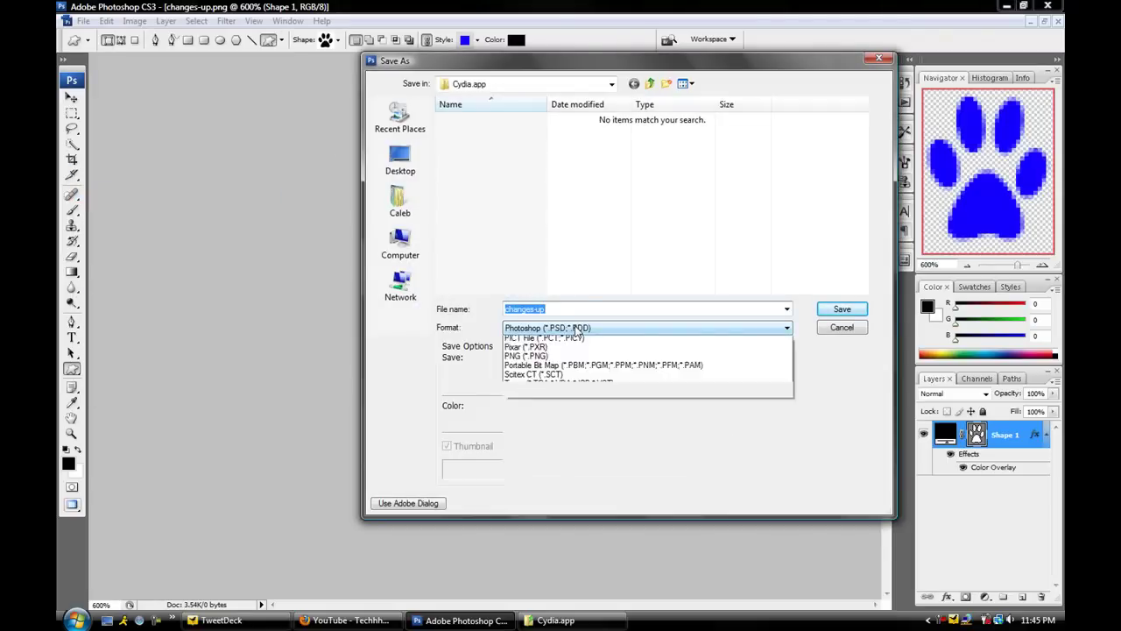
click(561, 459)
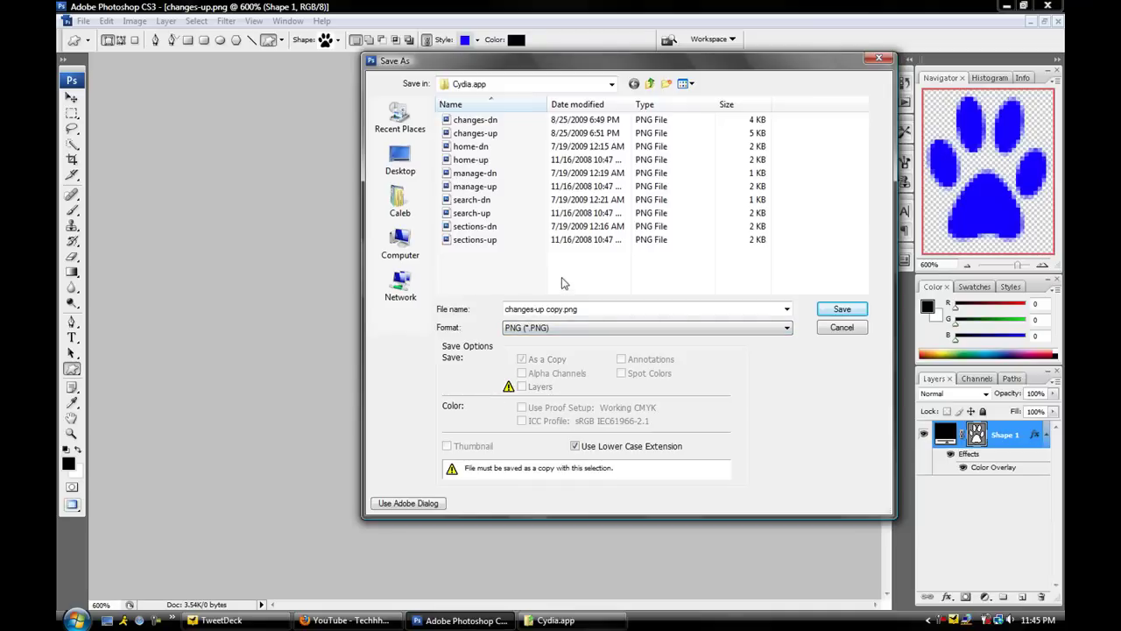
click(505, 138)
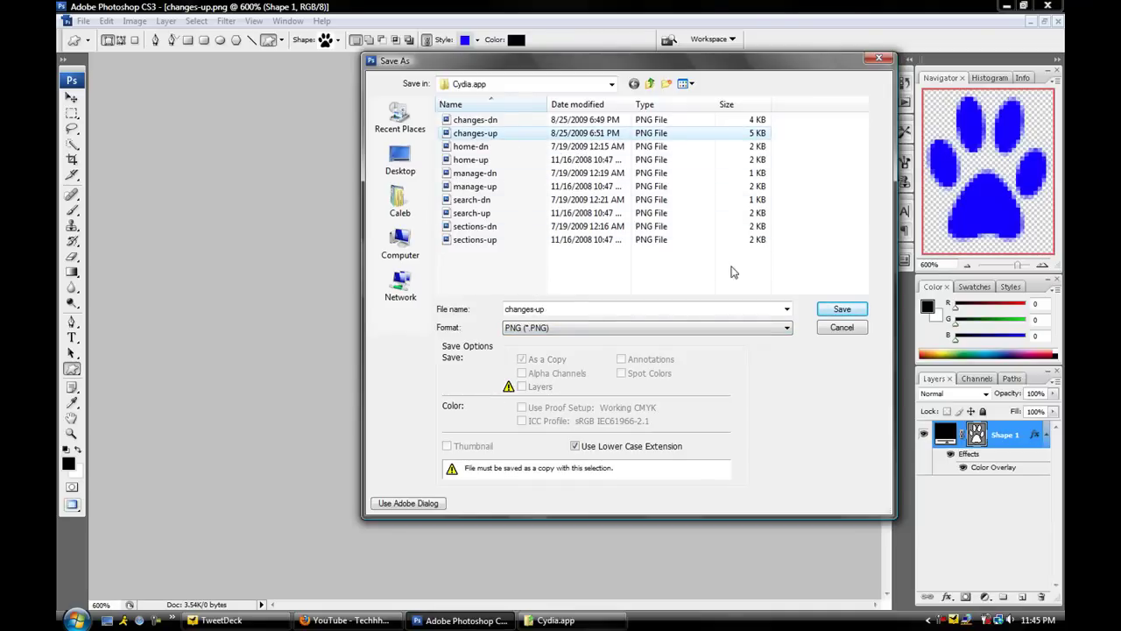
click(818, 309)
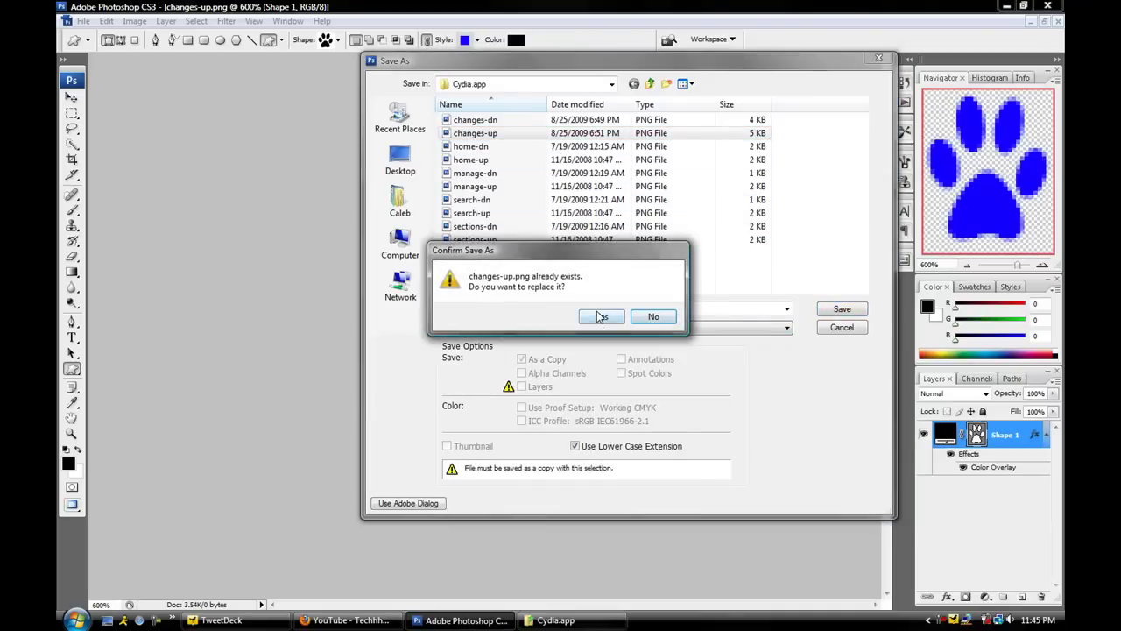
click(599, 317)
click(599, 299)
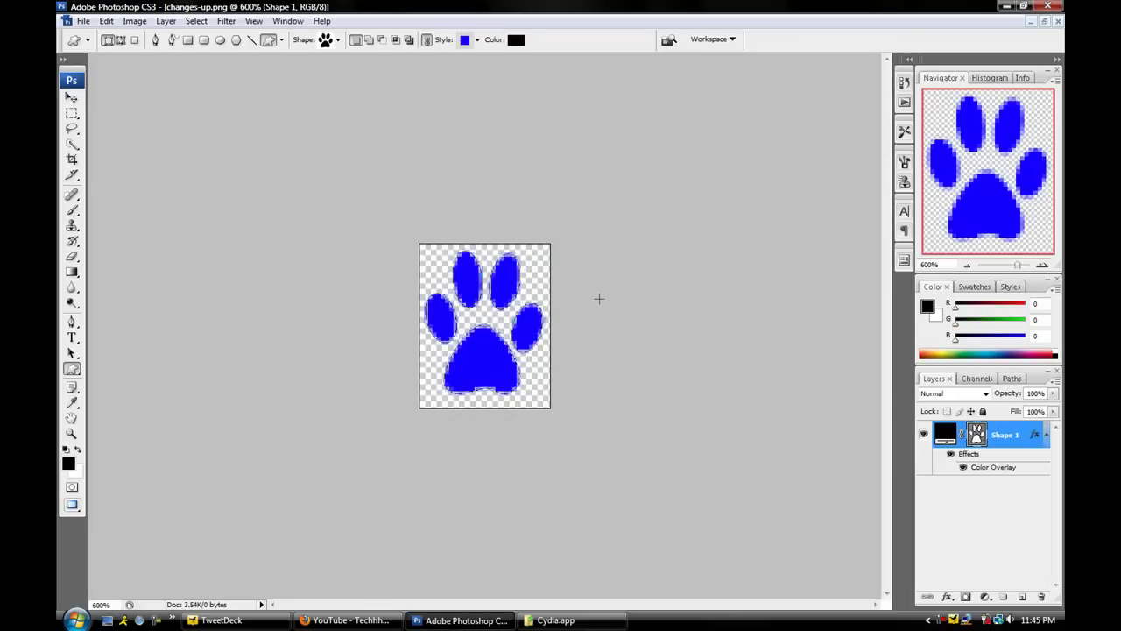
- Add an empty layer, delete the paw Shape 1 layer, and close the document
click(1021, 596)
right_click(1021, 462)
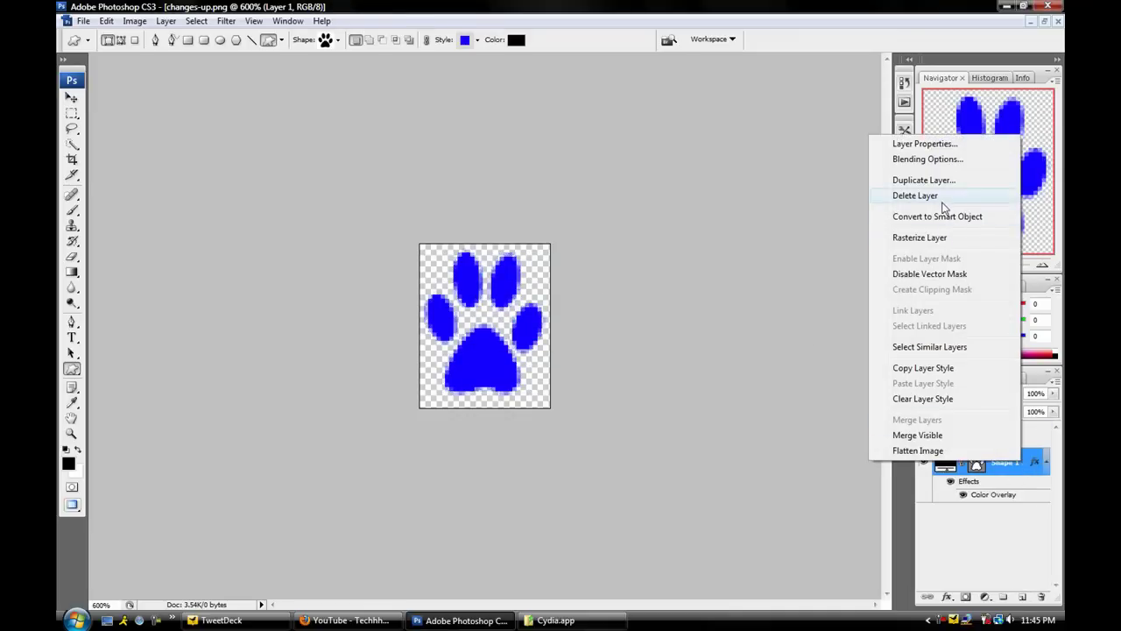
click(916, 195)
click(536, 234)
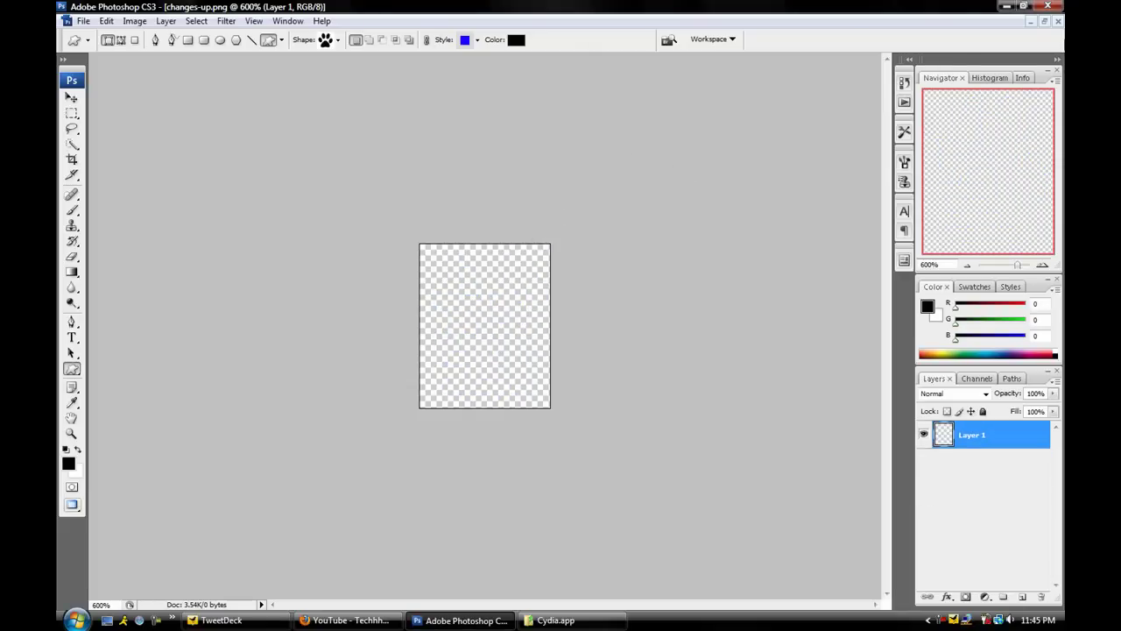
click(1058, 21)
- Discard changes to changes-up and check its blue paw thumbnail in Cydia.app
click(585, 238)
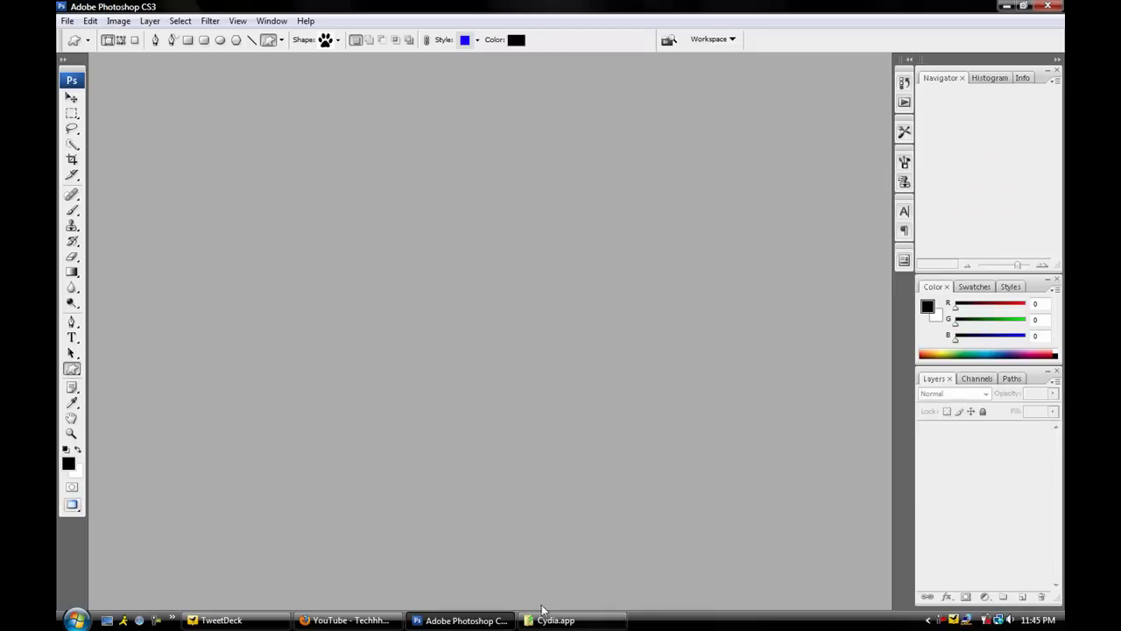
click(555, 621)
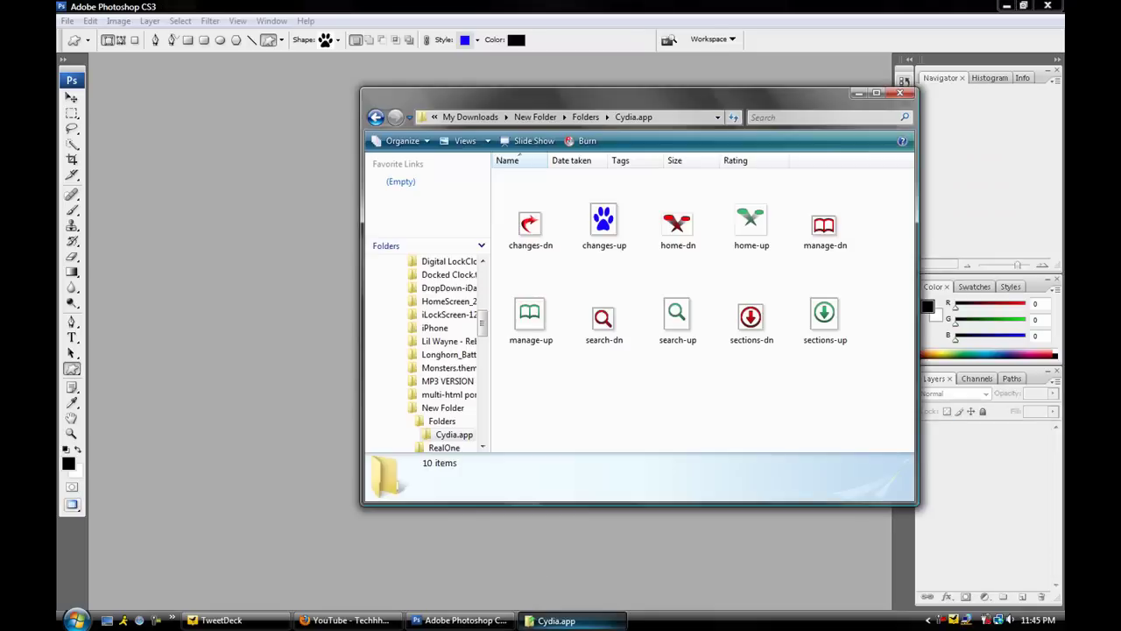
click(606, 224)
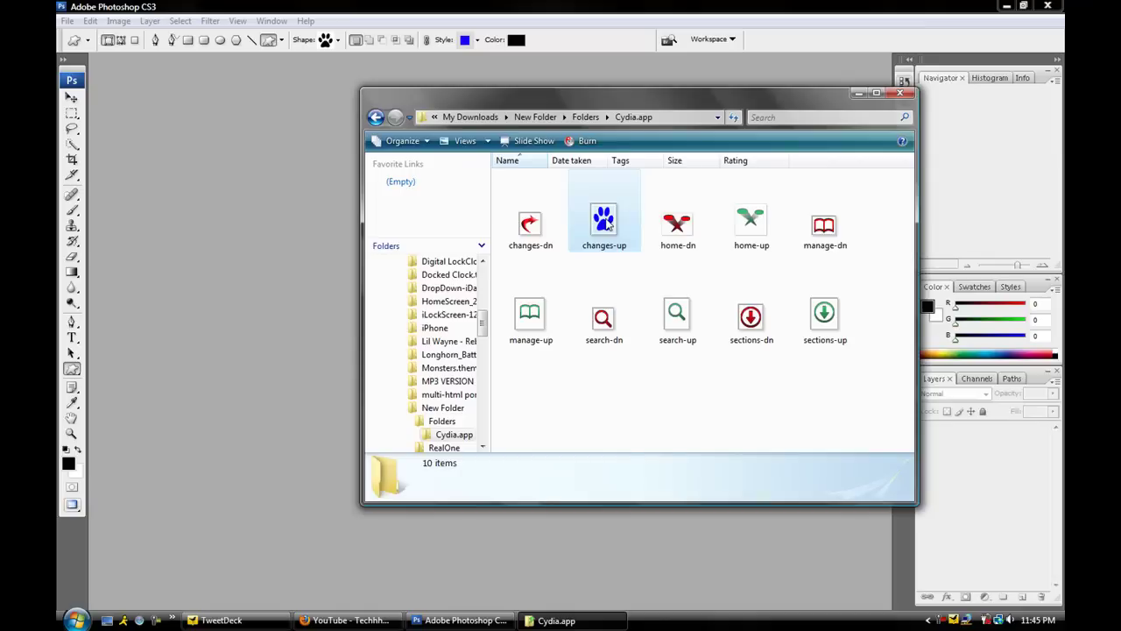
- Open changes-dn.png in Photoshop and zoom in on the red arrow
click(535, 230)
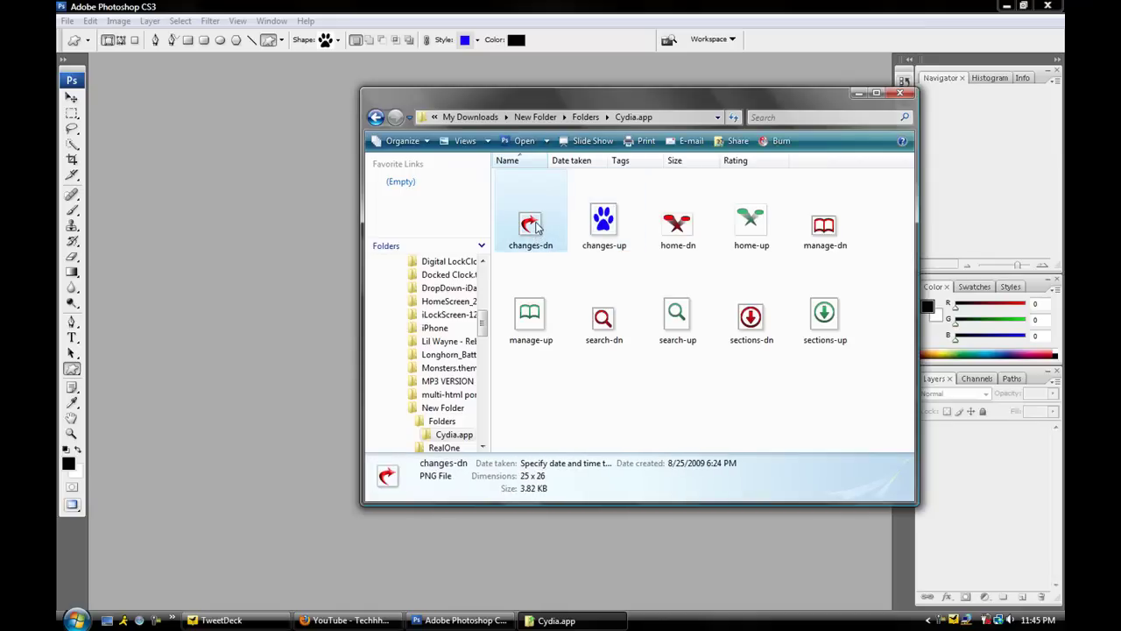
drag(532, 224, 341, 237)
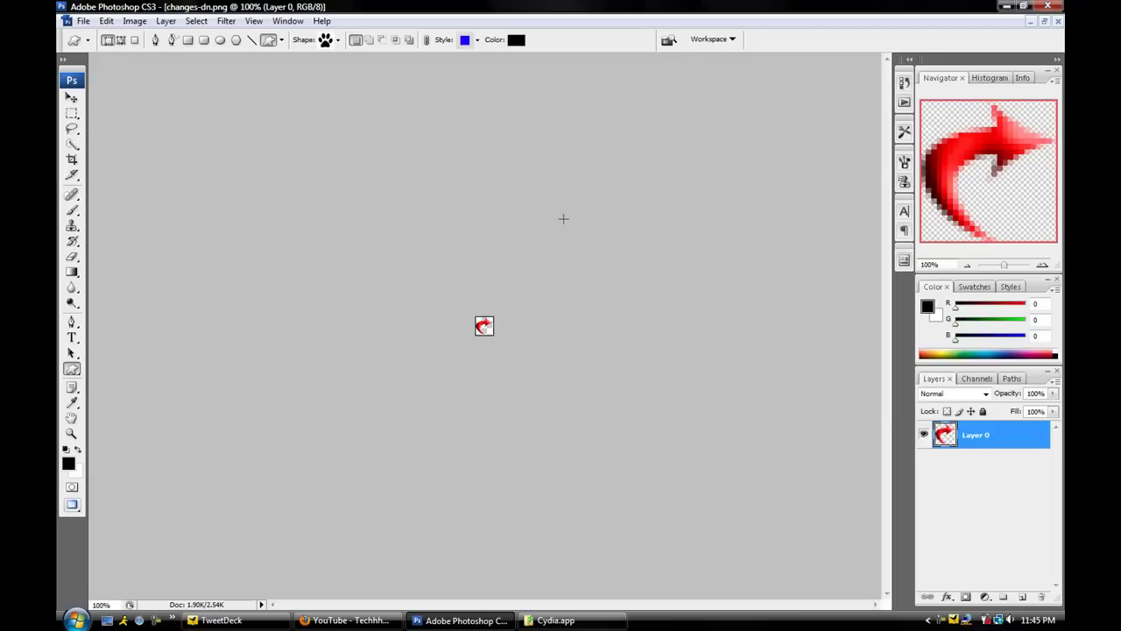
click(71, 434)
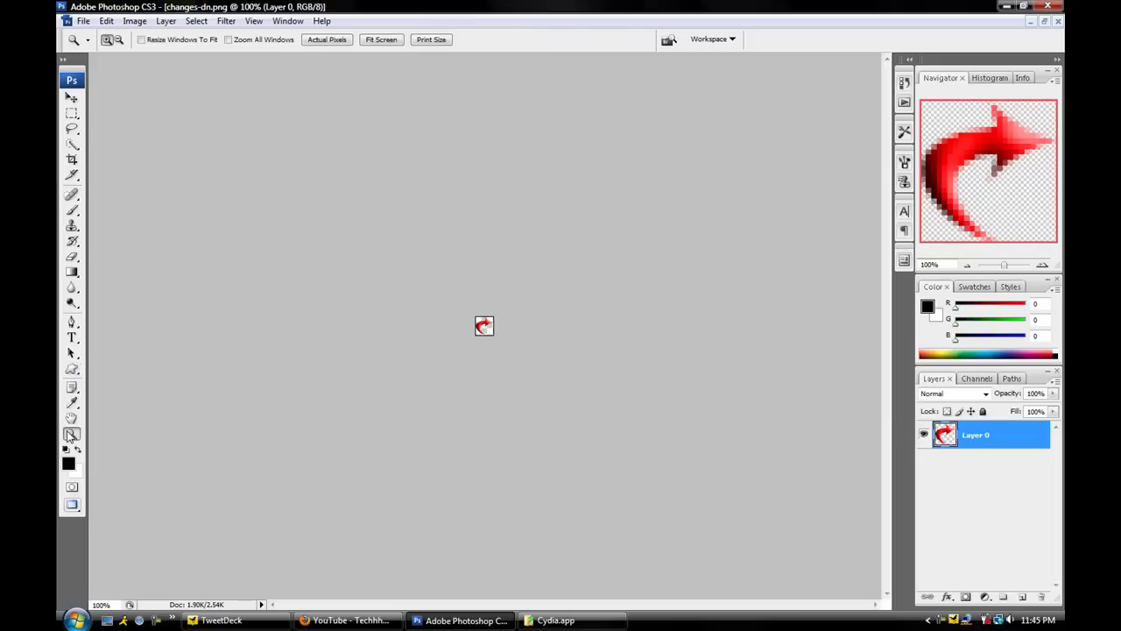
click(298, 319)
click(298, 319)
click(298, 320)
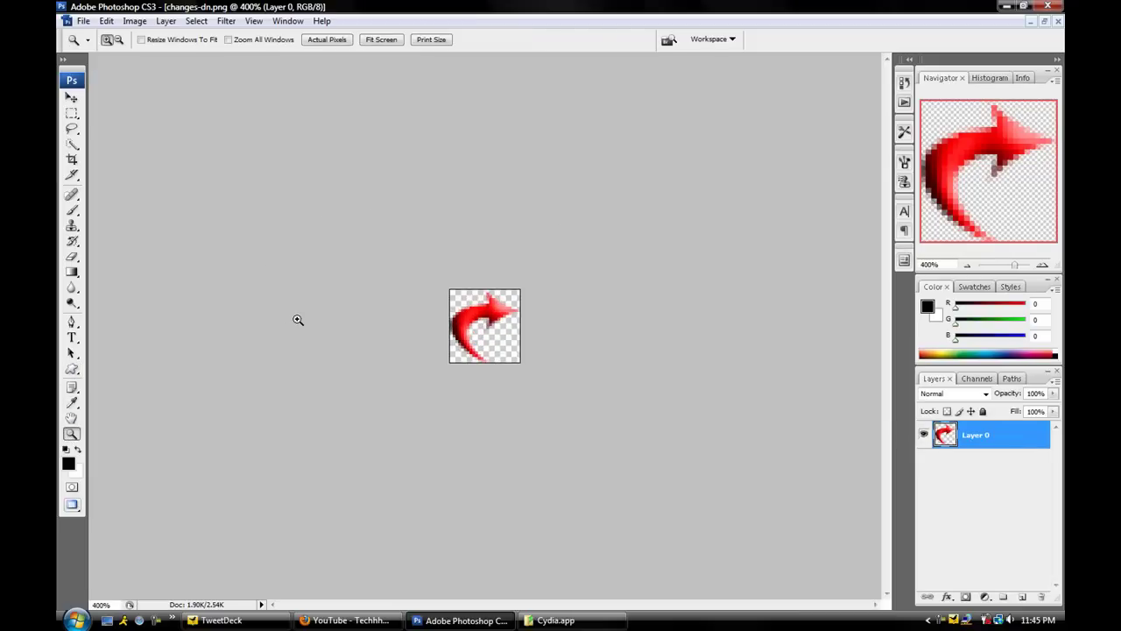
click(298, 319)
- Zoom to 600%, add an empty layer, and delete the arrow's Layer 0
click(651, 340)
click(1024, 596)
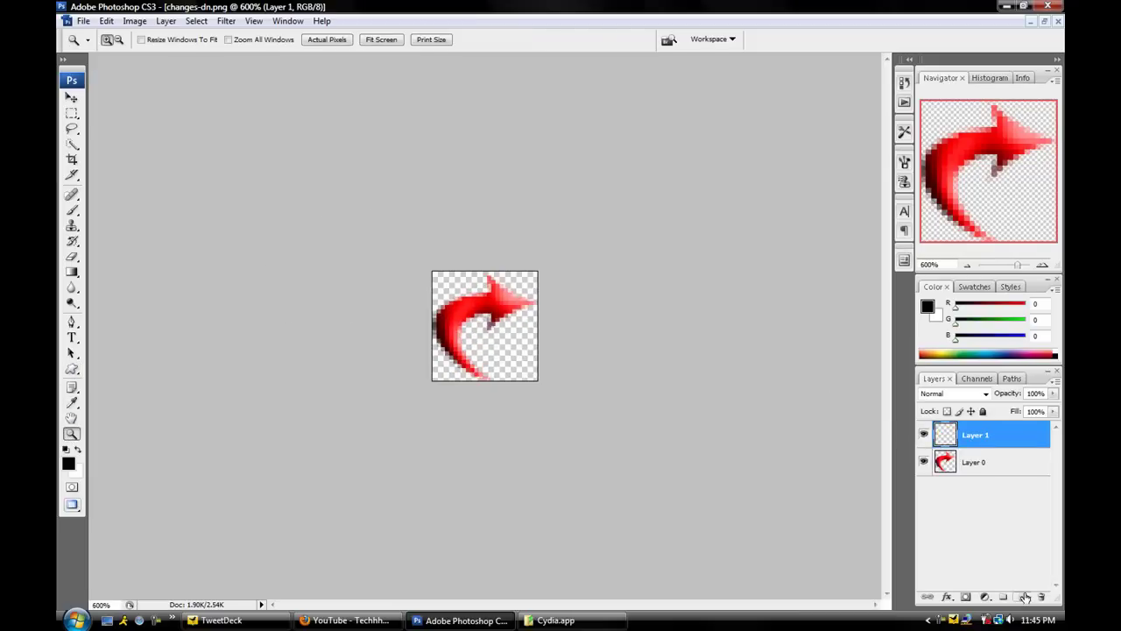
right_click(1010, 457)
click(902, 190)
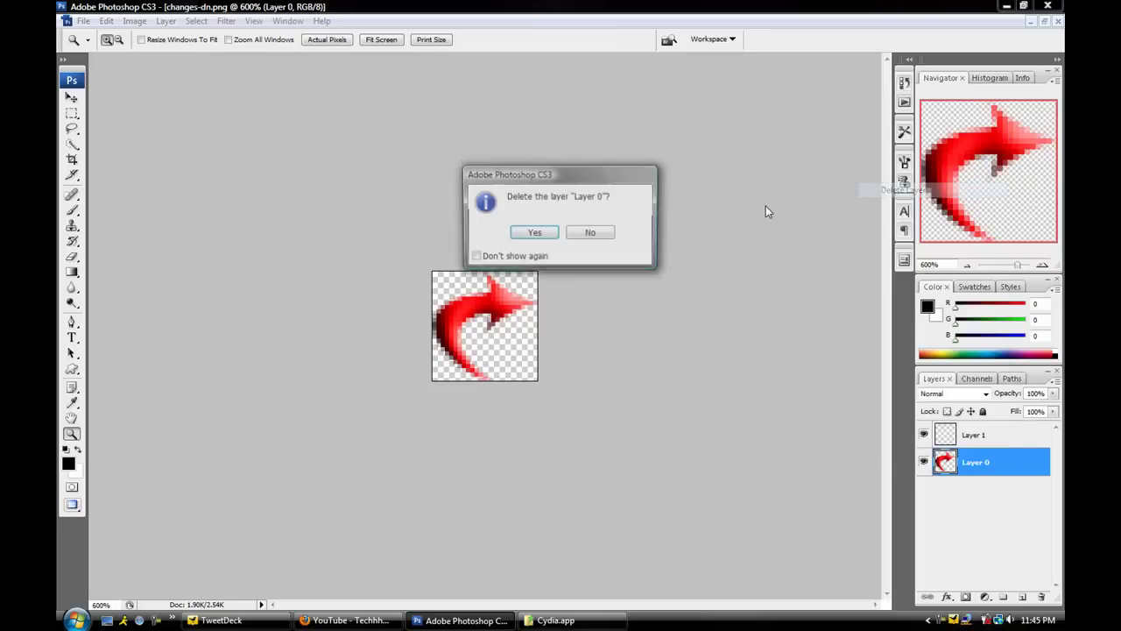
click(534, 233)
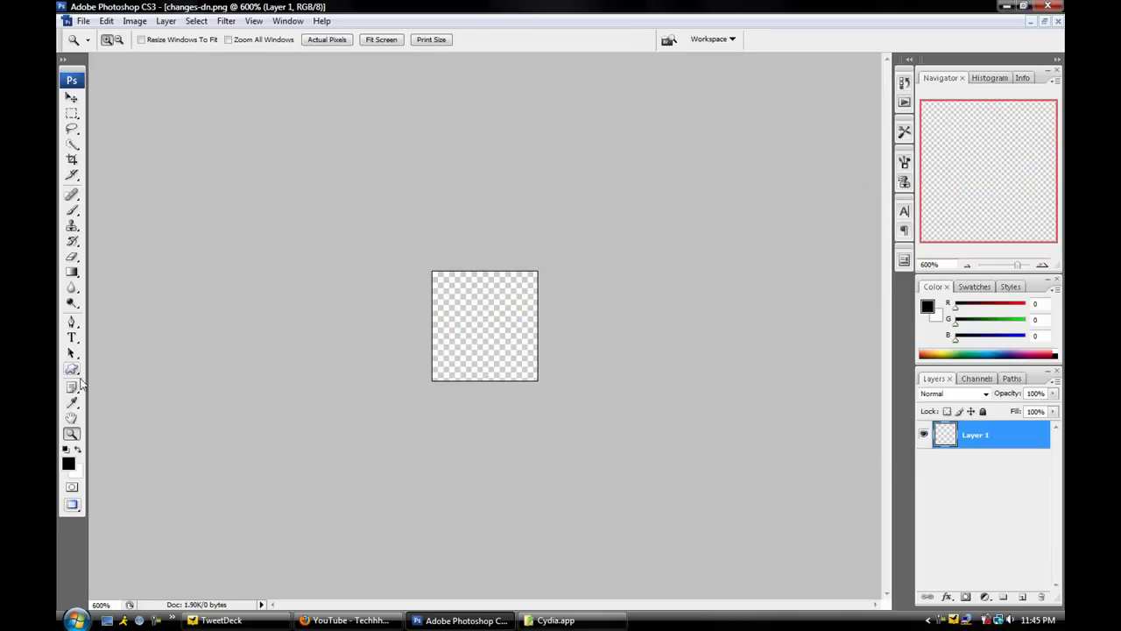
- Draw the rabbit custom shape filling the canvas and nudge it slightly left
click(73, 370)
click(338, 40)
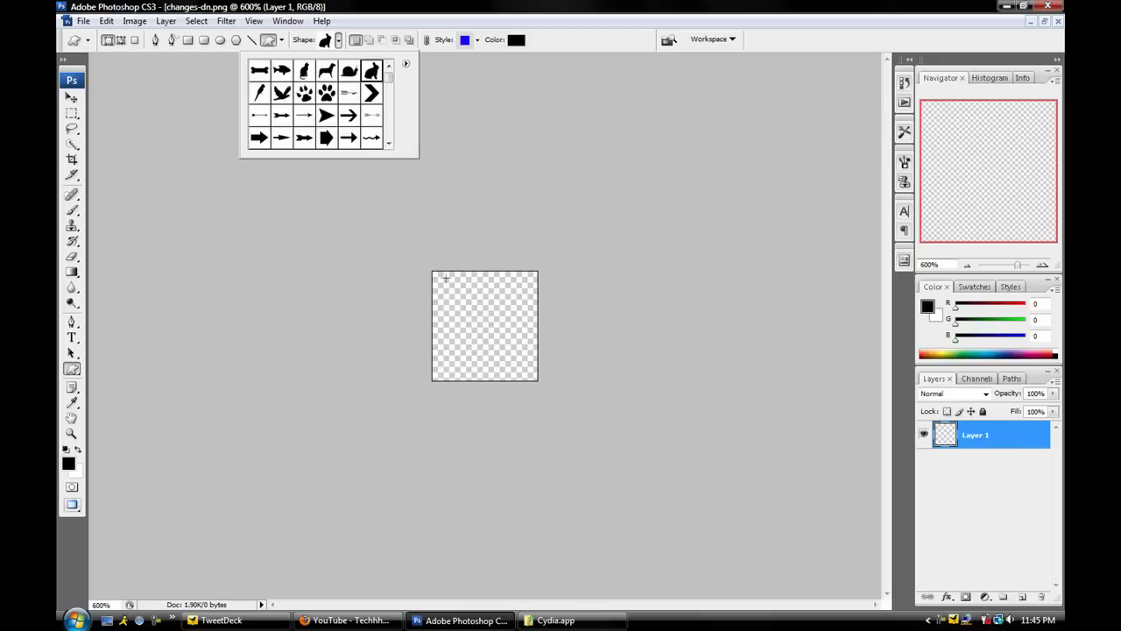
drag(445, 277, 537, 381)
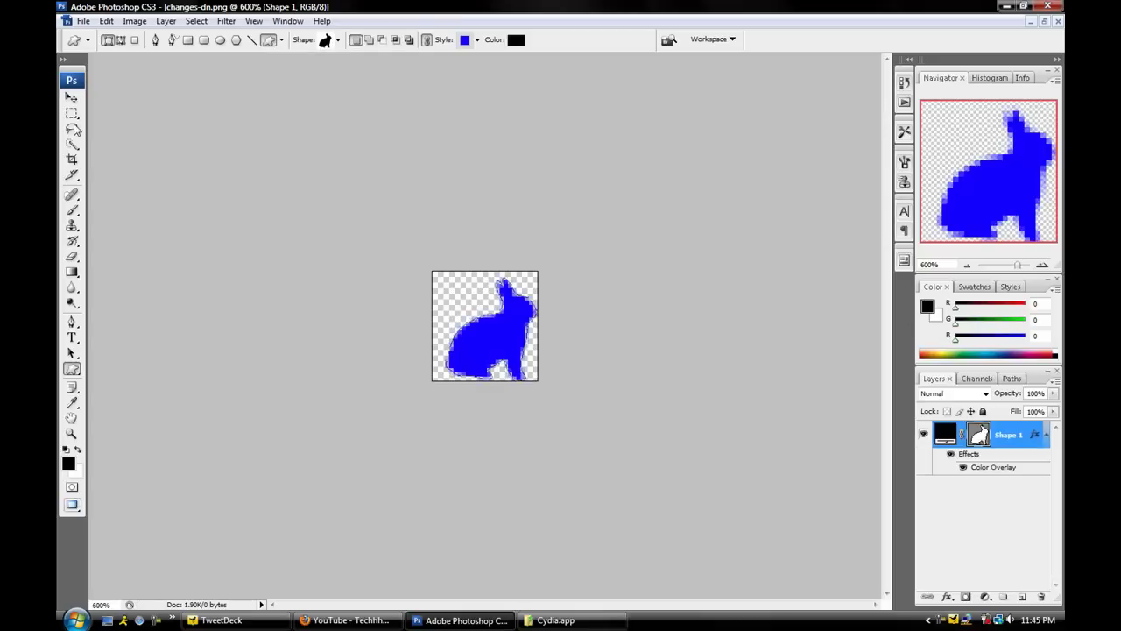
click(70, 98)
drag(480, 310, 469, 310)
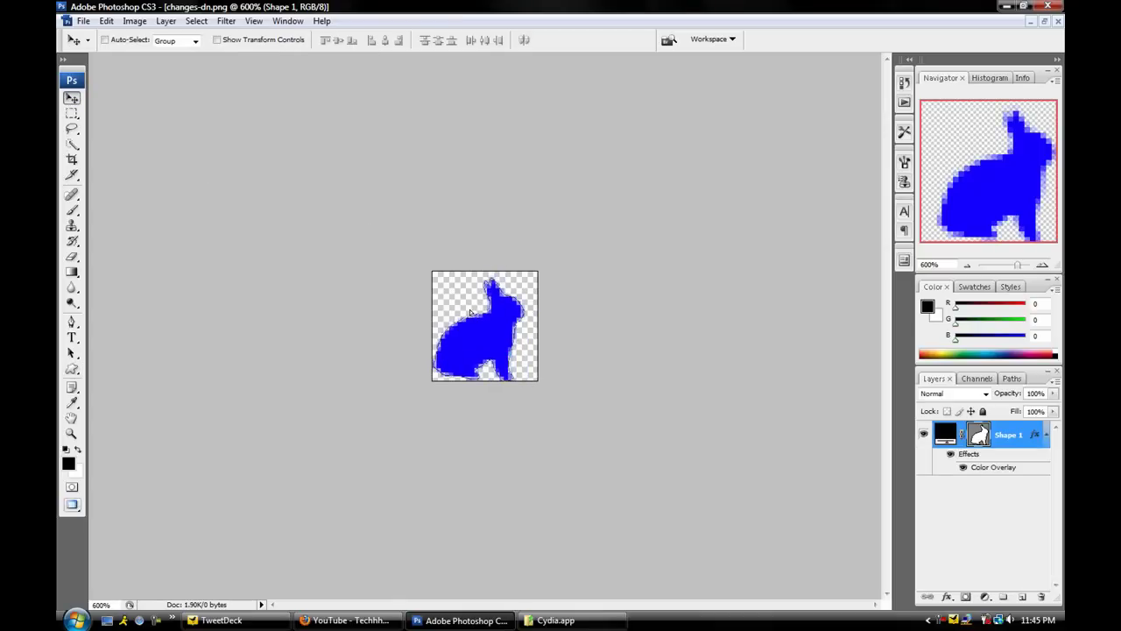
- Give the rabbit Shape 1 a red (ff0000) Color Overlay
double_click(1033, 436)
click(415, 286)
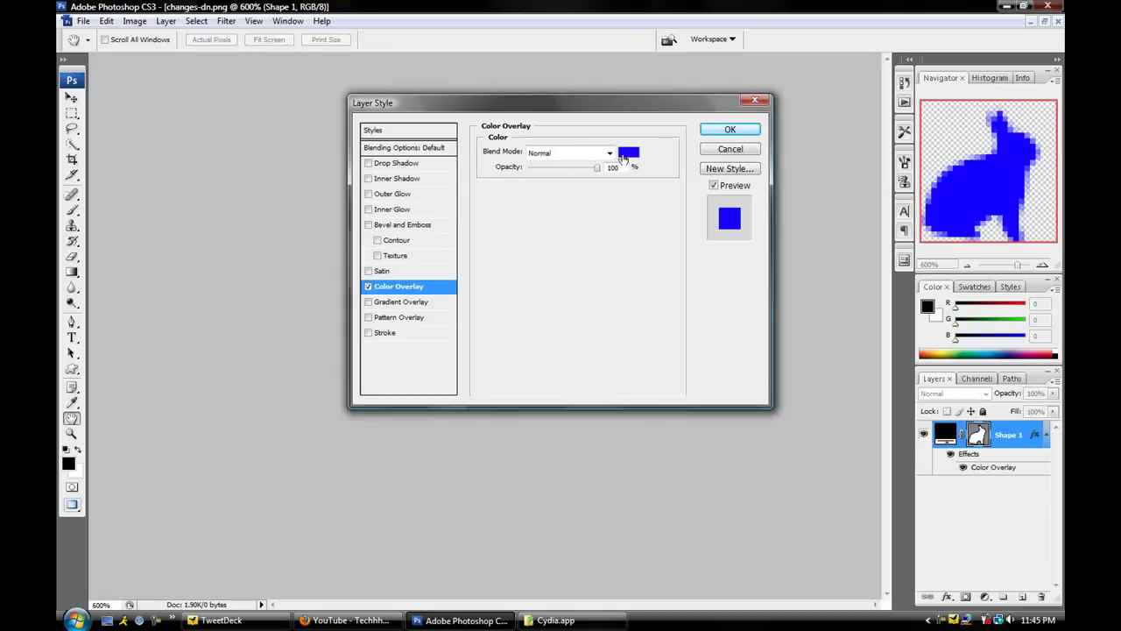
click(631, 152)
click(575, 155)
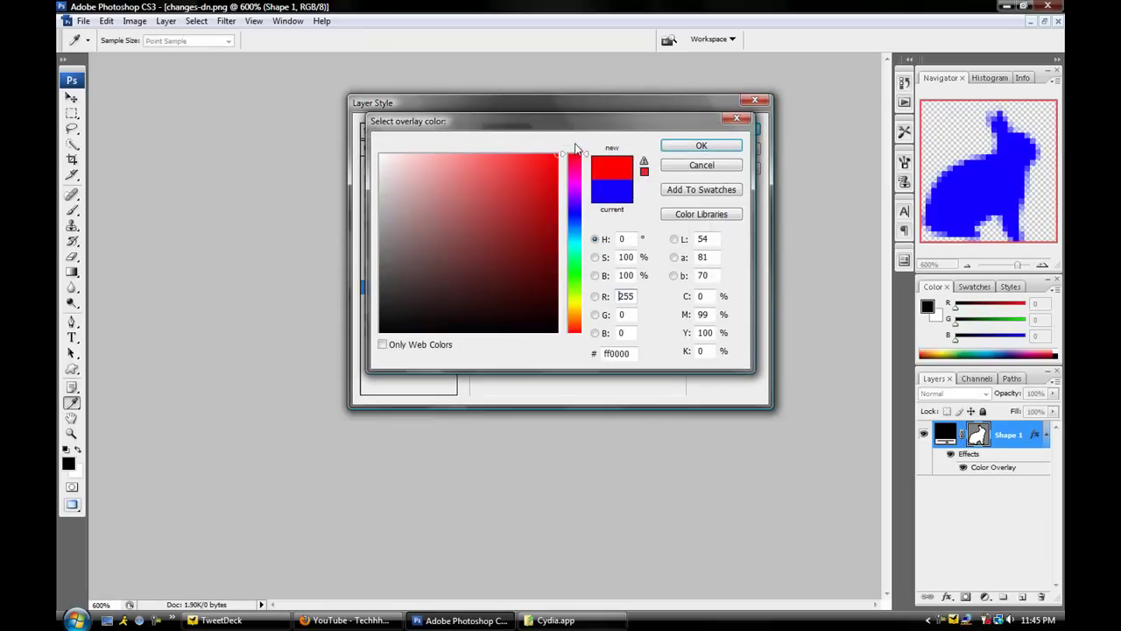
click(701, 146)
click(725, 142)
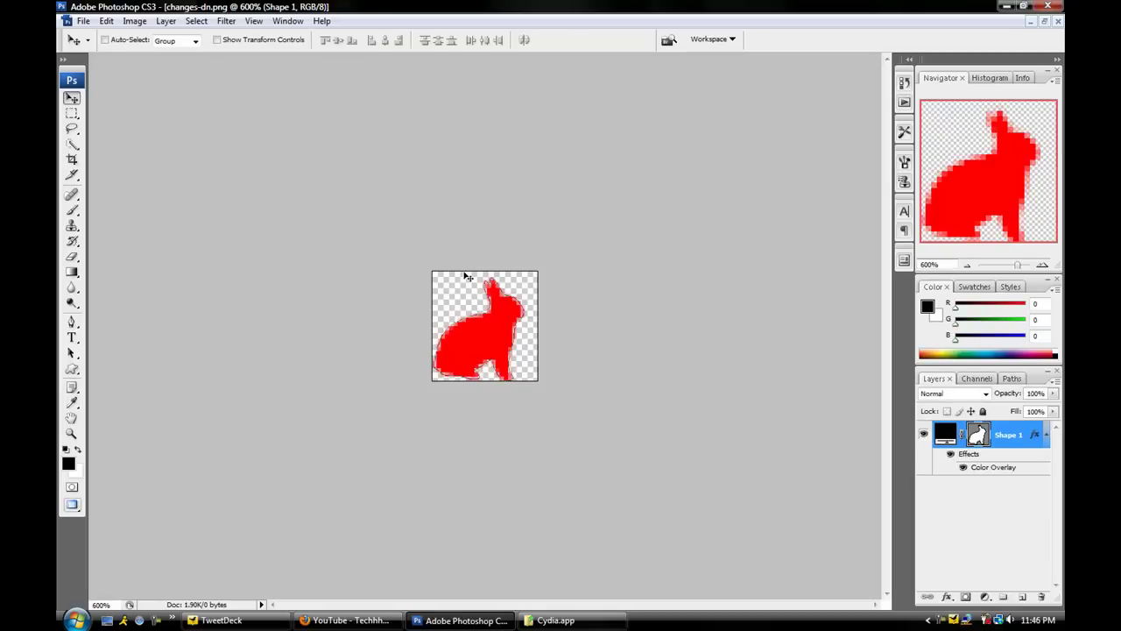
- Save the red rabbit as PNG, replacing changes-dn.png in Cydia.app
click(82, 21)
click(119, 194)
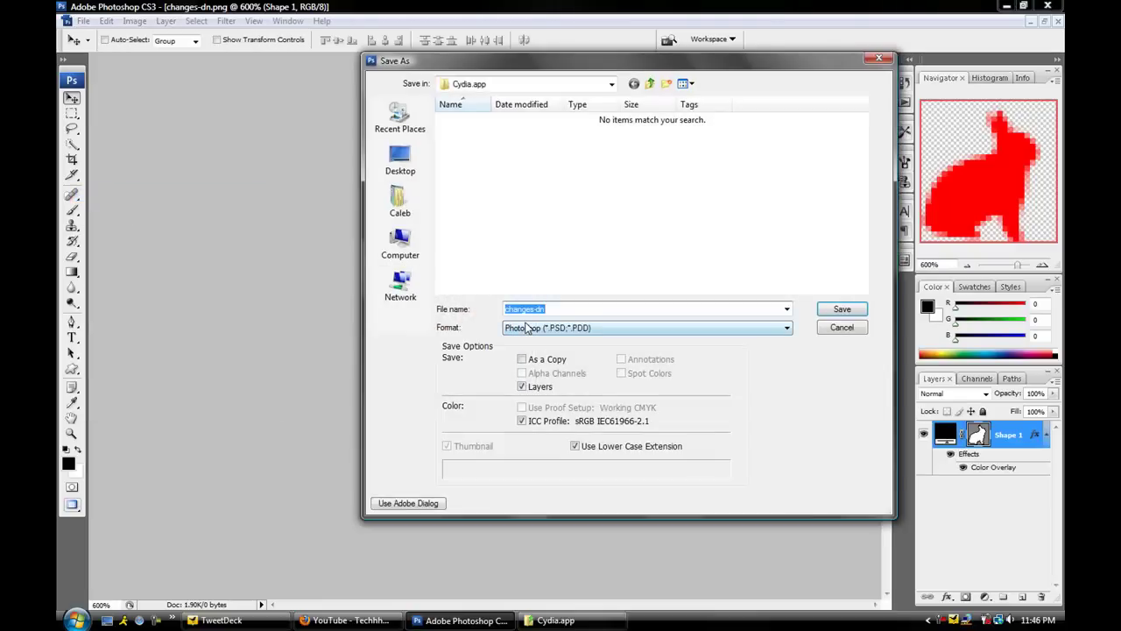
click(528, 328)
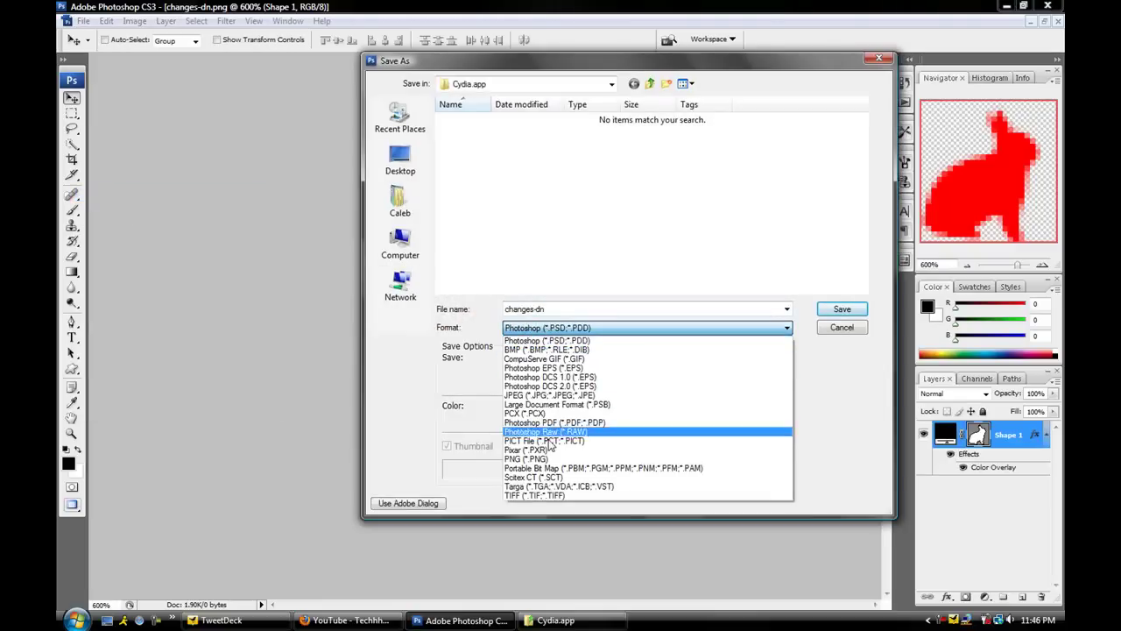
click(544, 458)
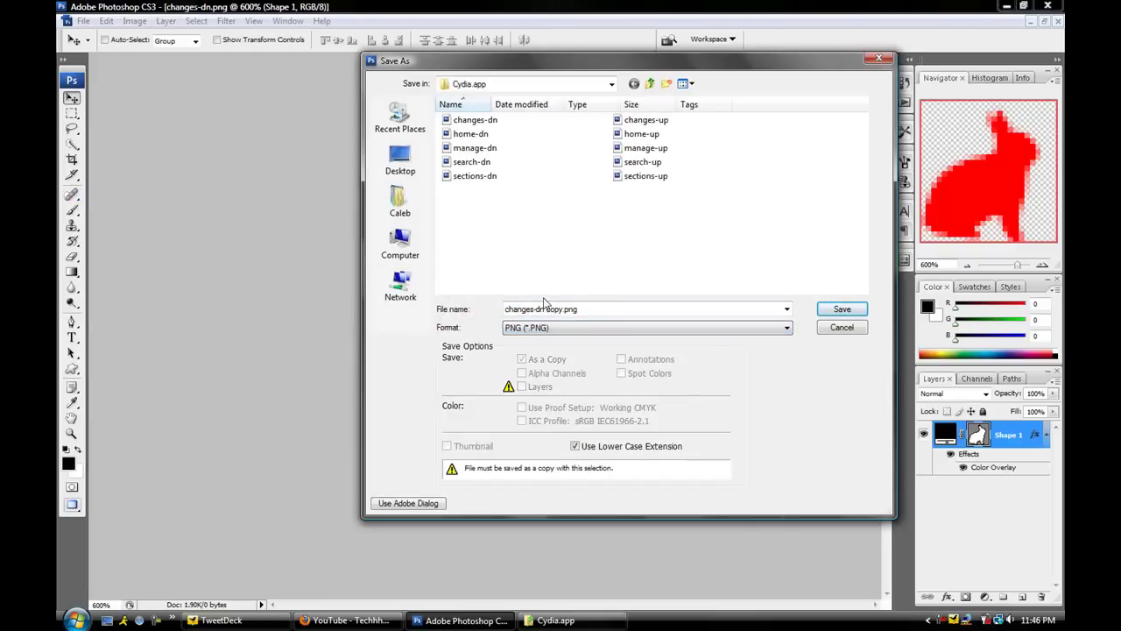
click(527, 123)
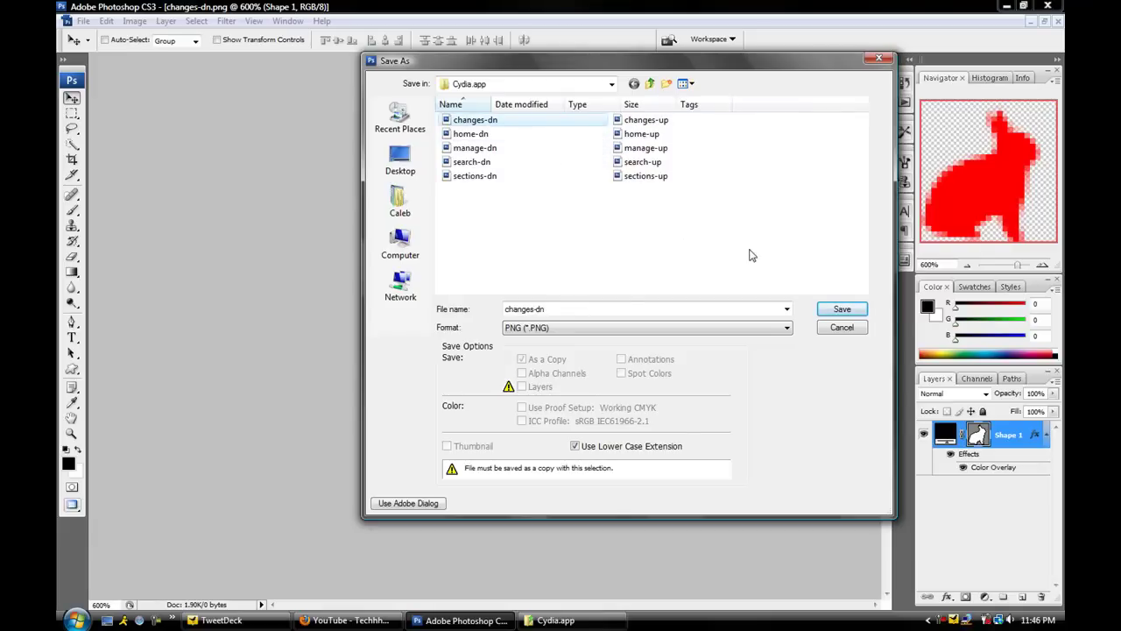
click(841, 310)
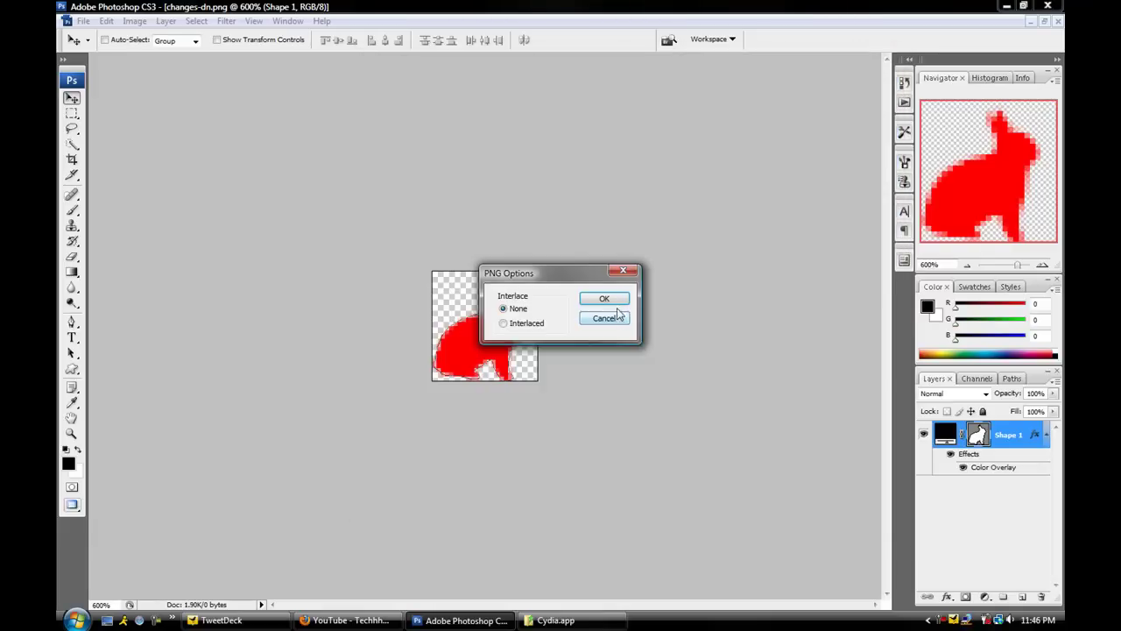
click(604, 299)
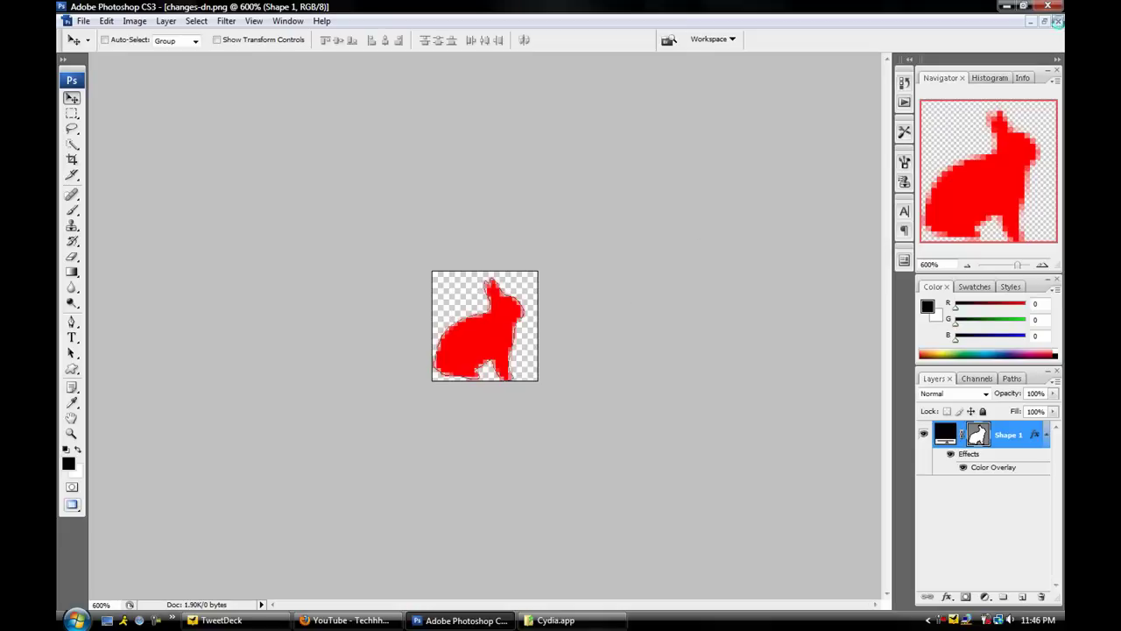
- Close the rabbit document, backing out of Save As and discarding changes
click(1057, 20)
click(538, 244)
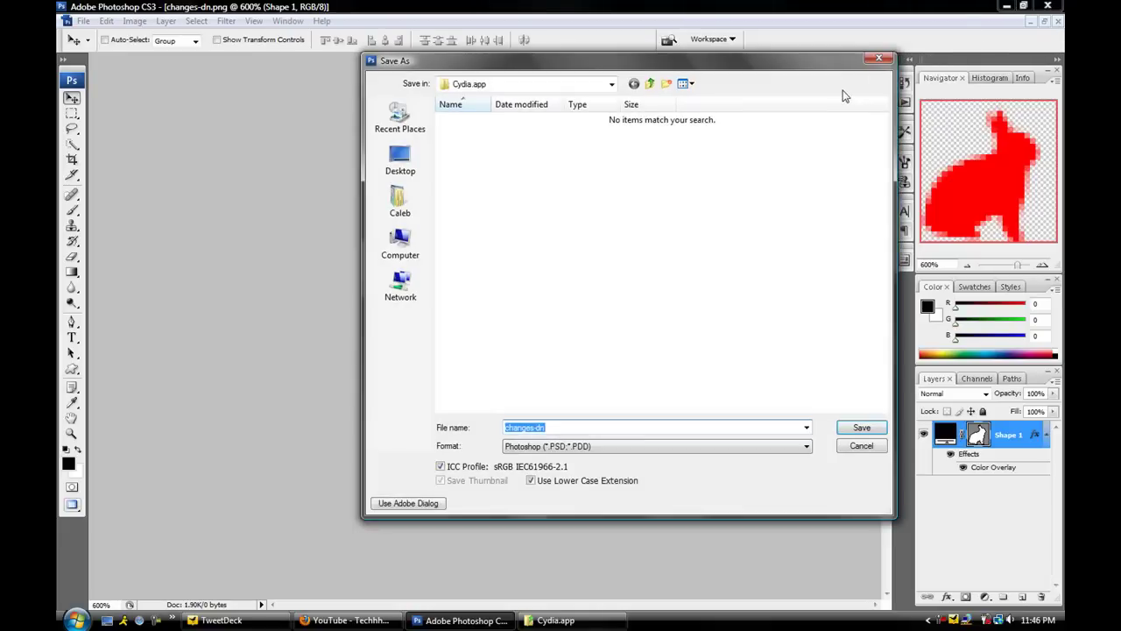
click(877, 61)
click(1057, 21)
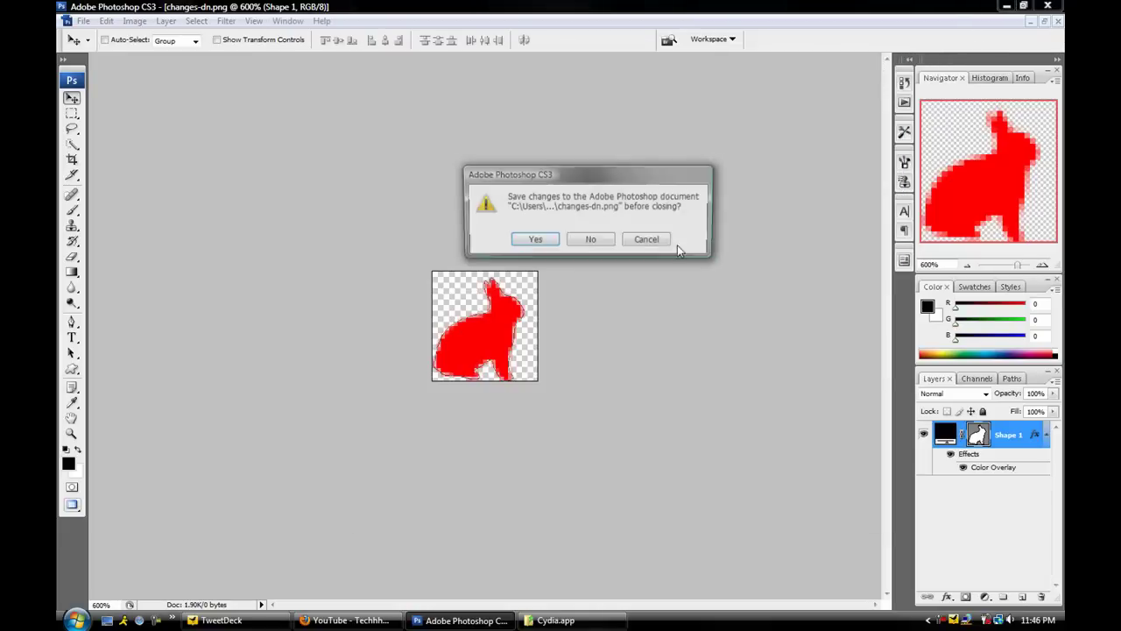
click(587, 242)
- Minimize Photoshop and check the changes-up paw and changes-dn rabbit files in Cydia.app
click(1006, 6)
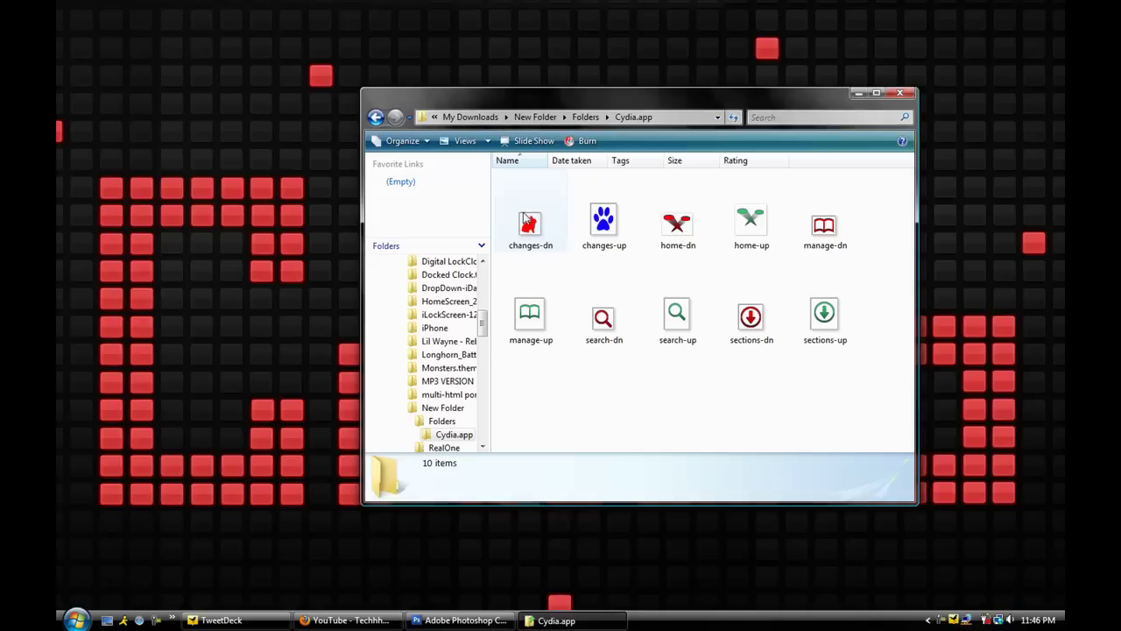
drag(641, 98, 559, 110)
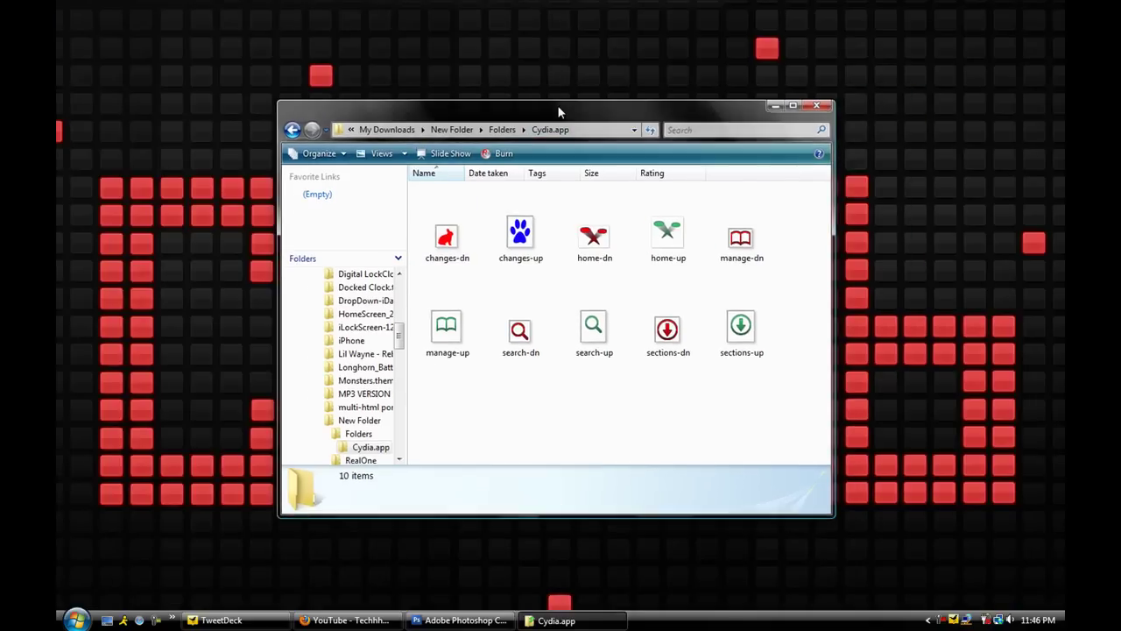
click(526, 237)
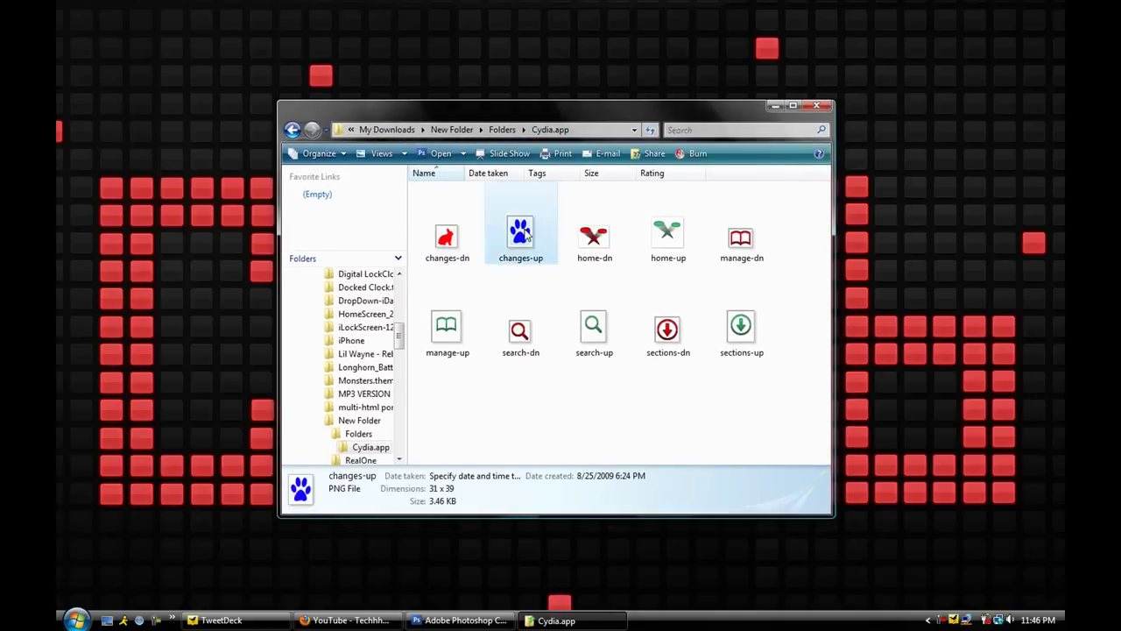
click(461, 233)
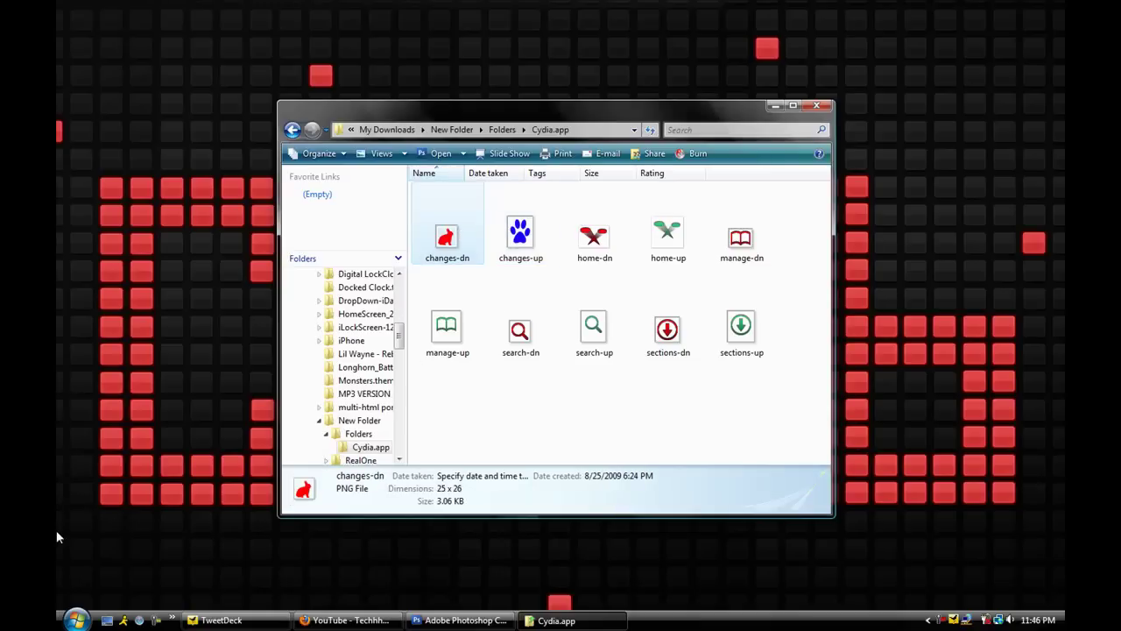
click(76, 619)
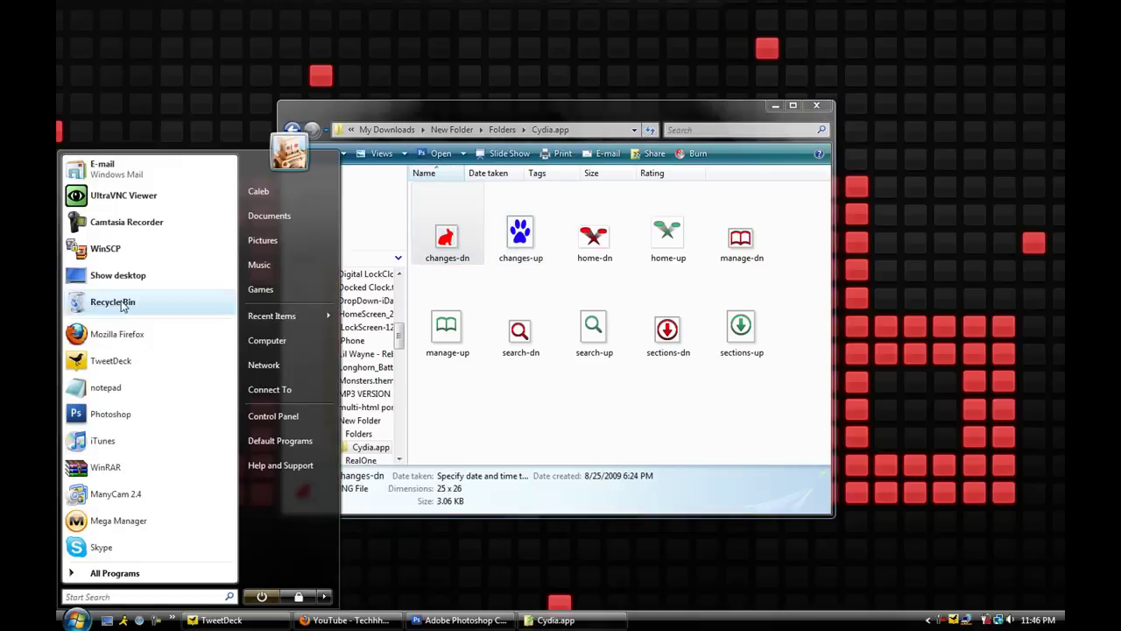
- Launch WinSCP and log in to the saved iPod session with its password
click(125, 252)
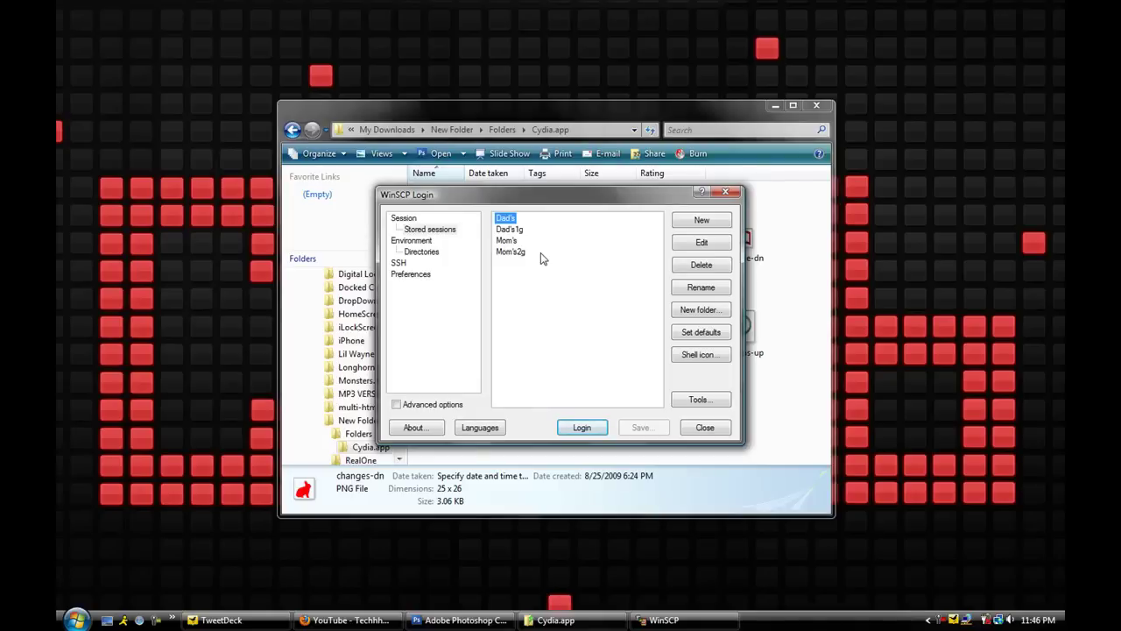
key(Return)
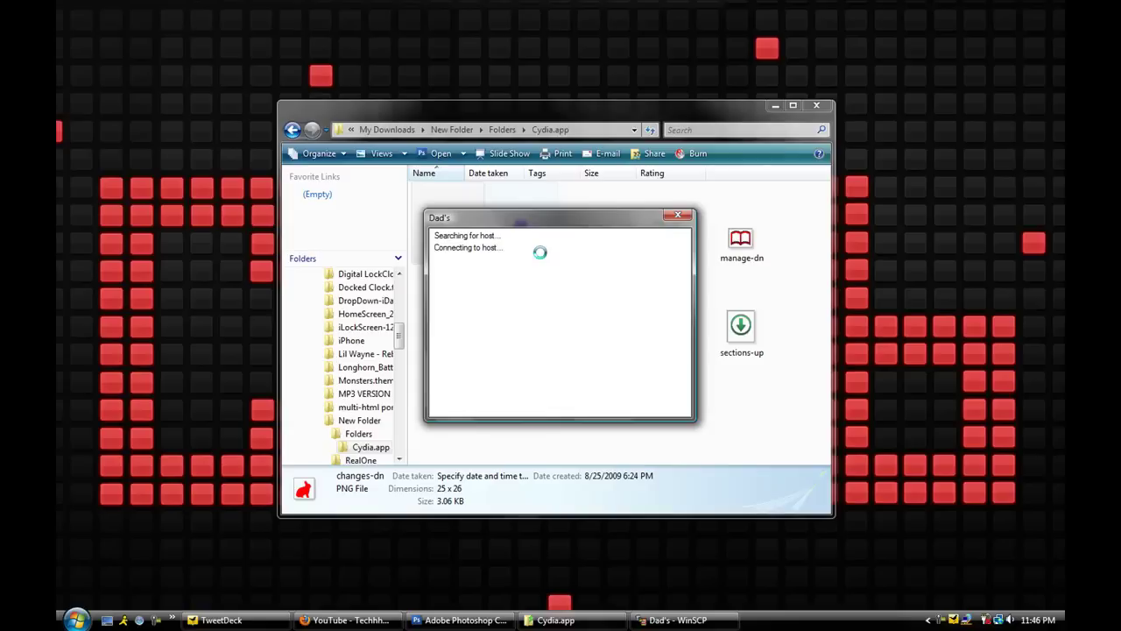
text(al)
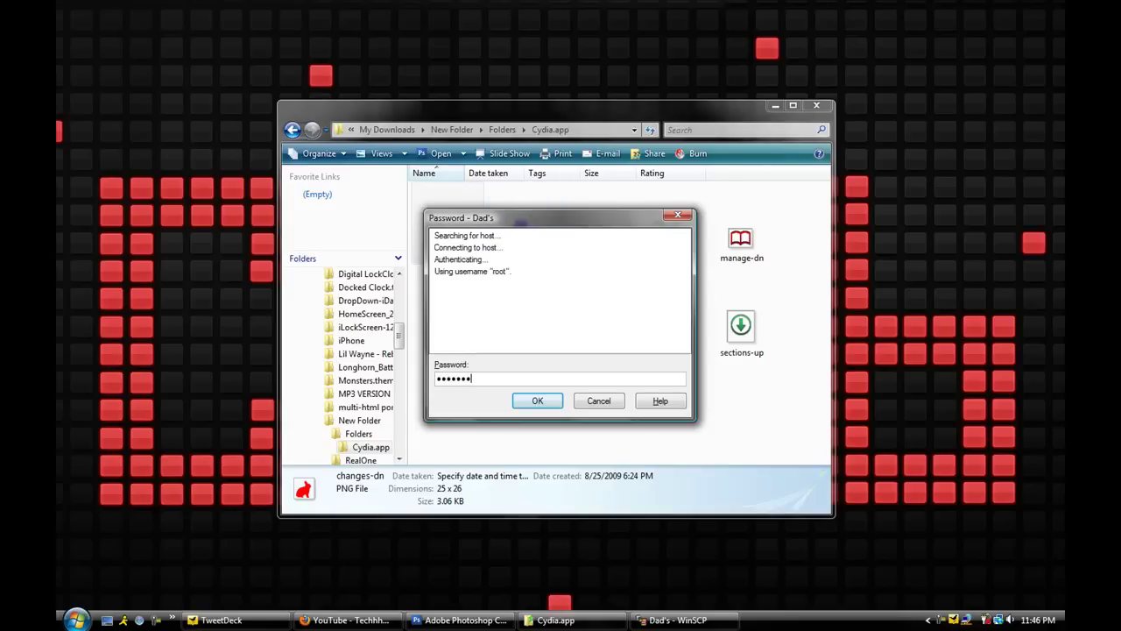
key(Return)
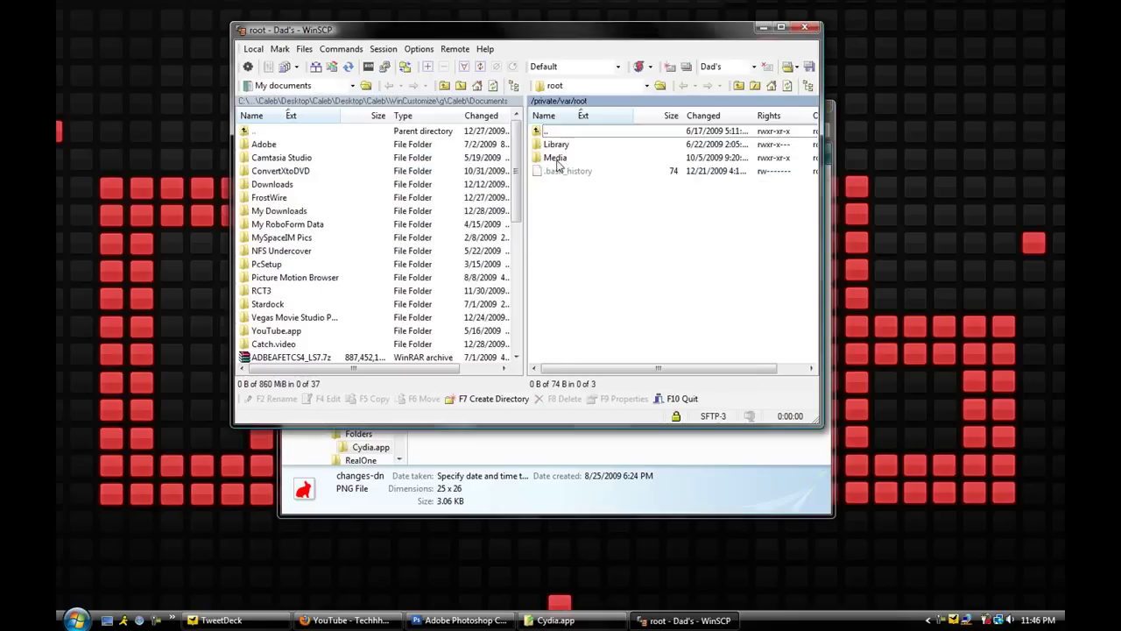
drag(543, 35, 552, 93)
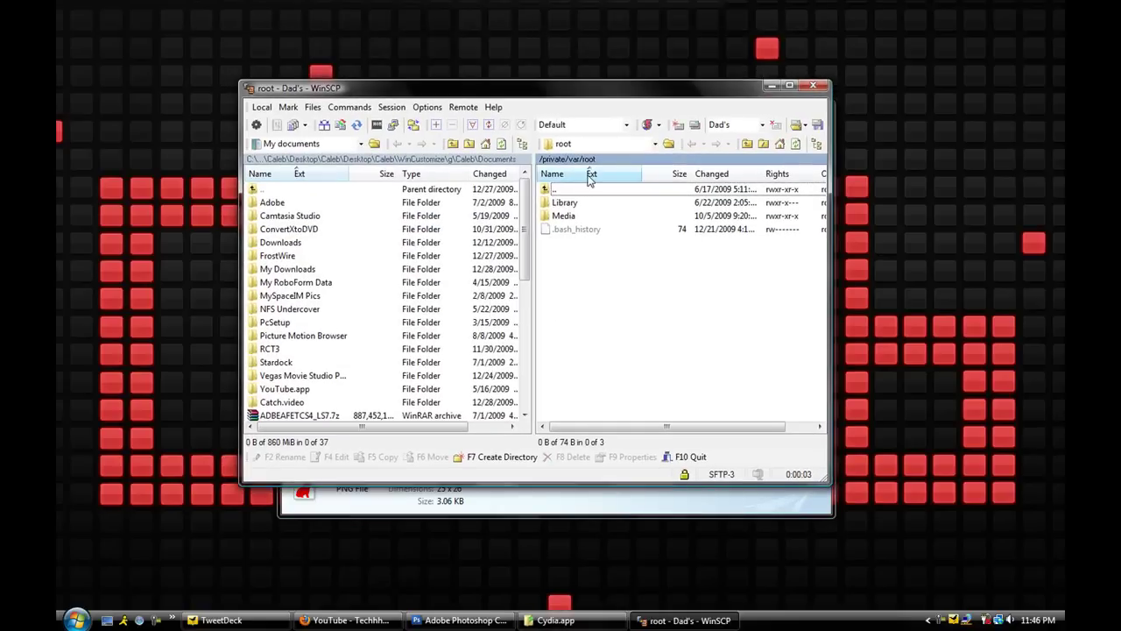
- Browse from /private/var into stash > Themes.a7QOeM > Neon.theme > Folders
key(BackSpace)
scroll(604, 305, down, 2)
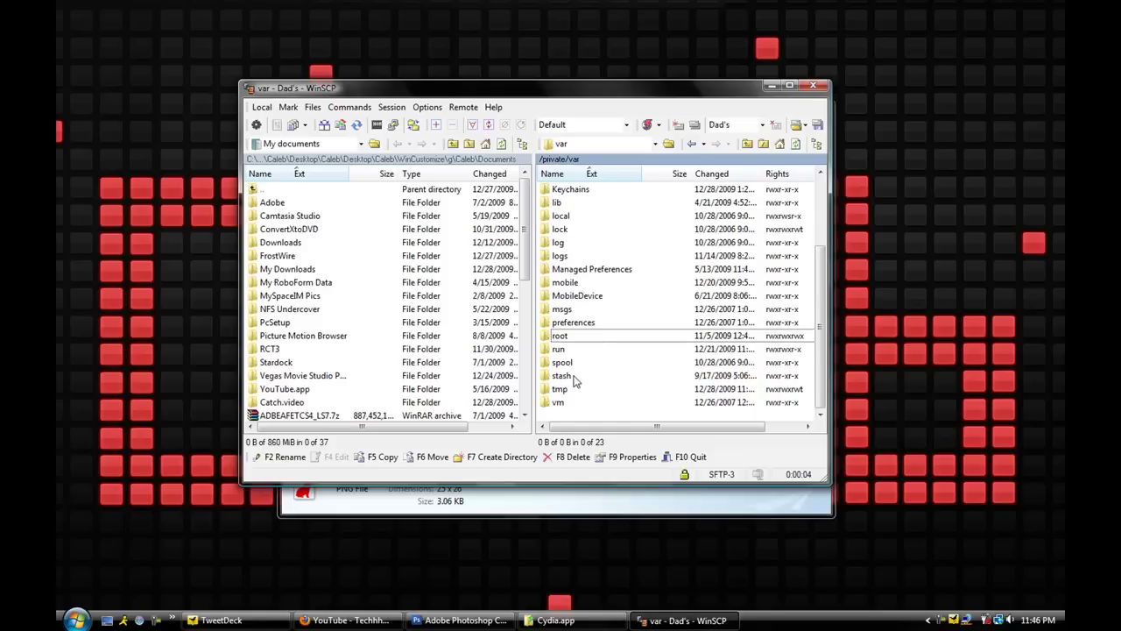
double_click(575, 381)
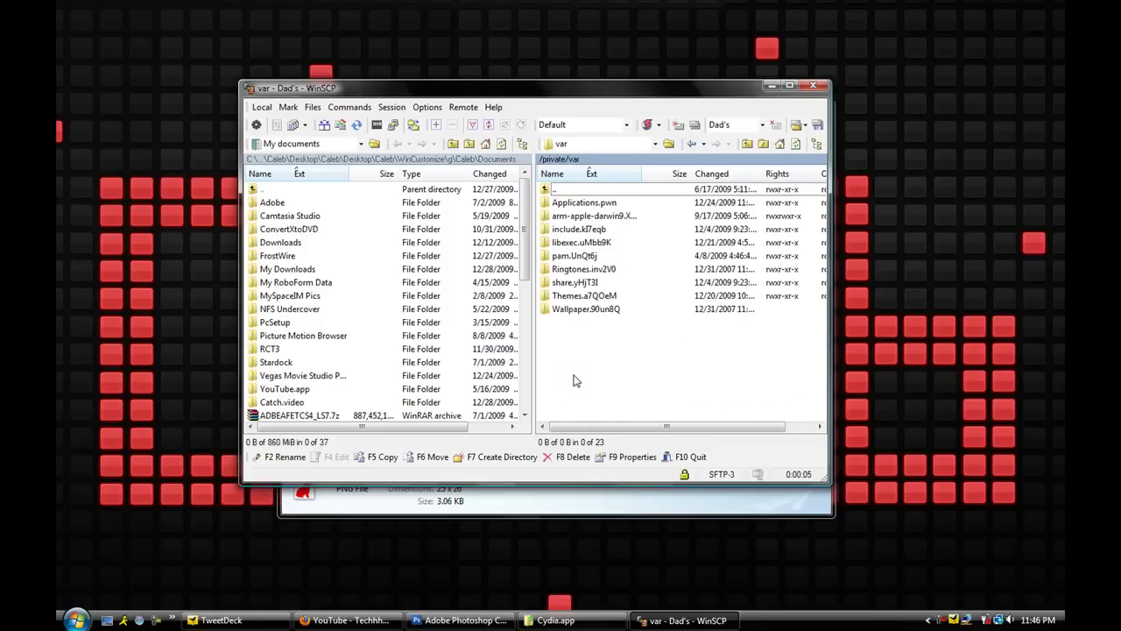
double_click(578, 297)
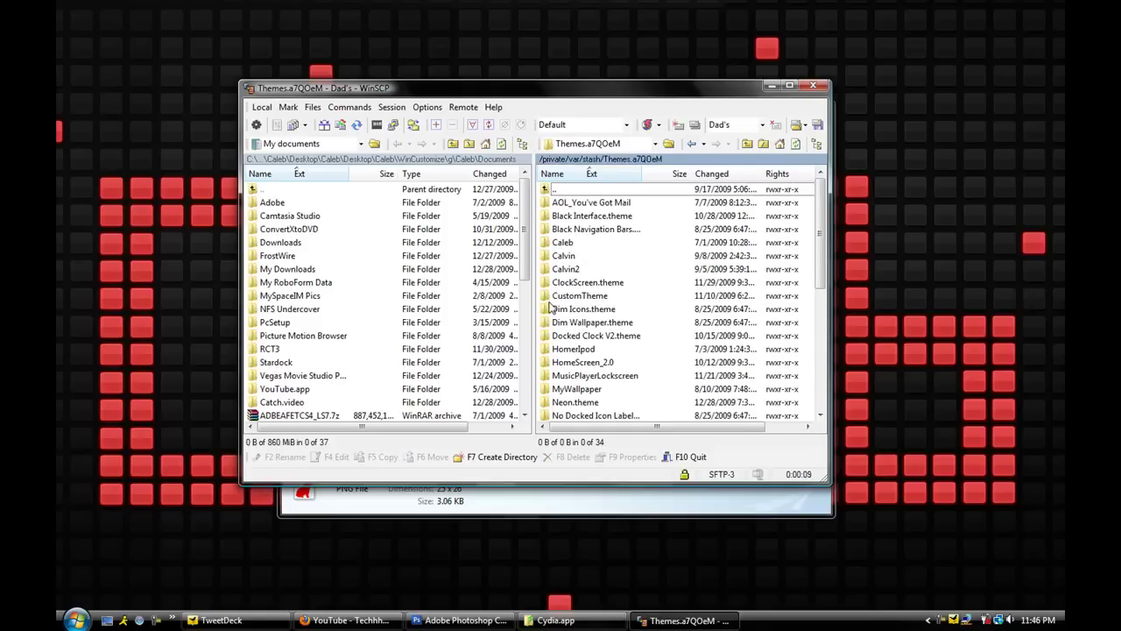
drag(819, 235, 817, 301)
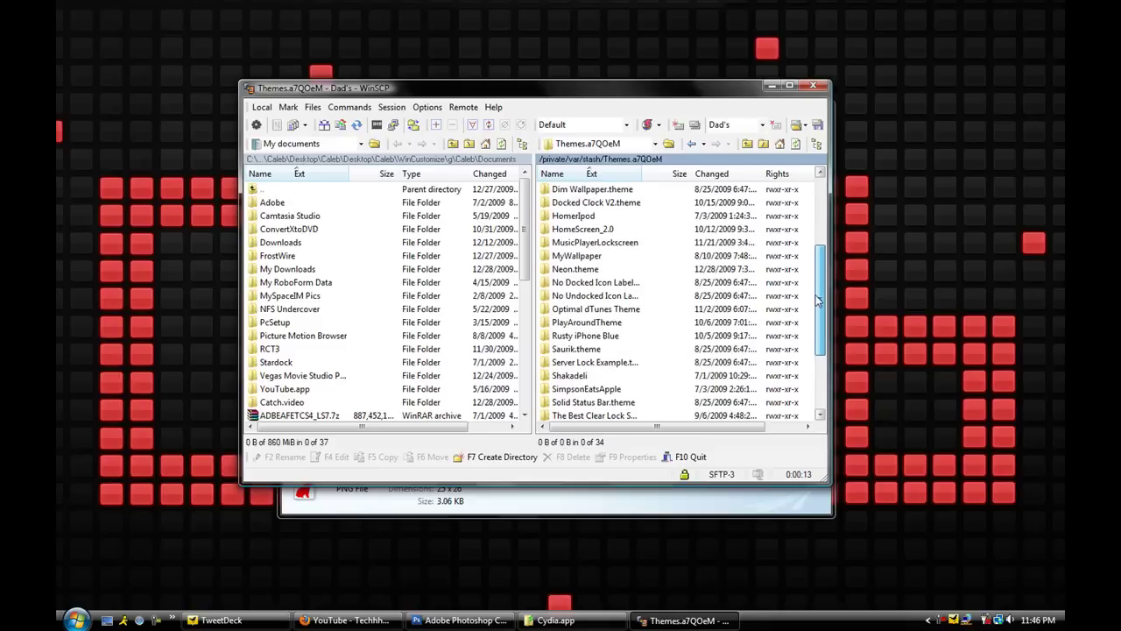
double_click(596, 271)
double_click(577, 215)
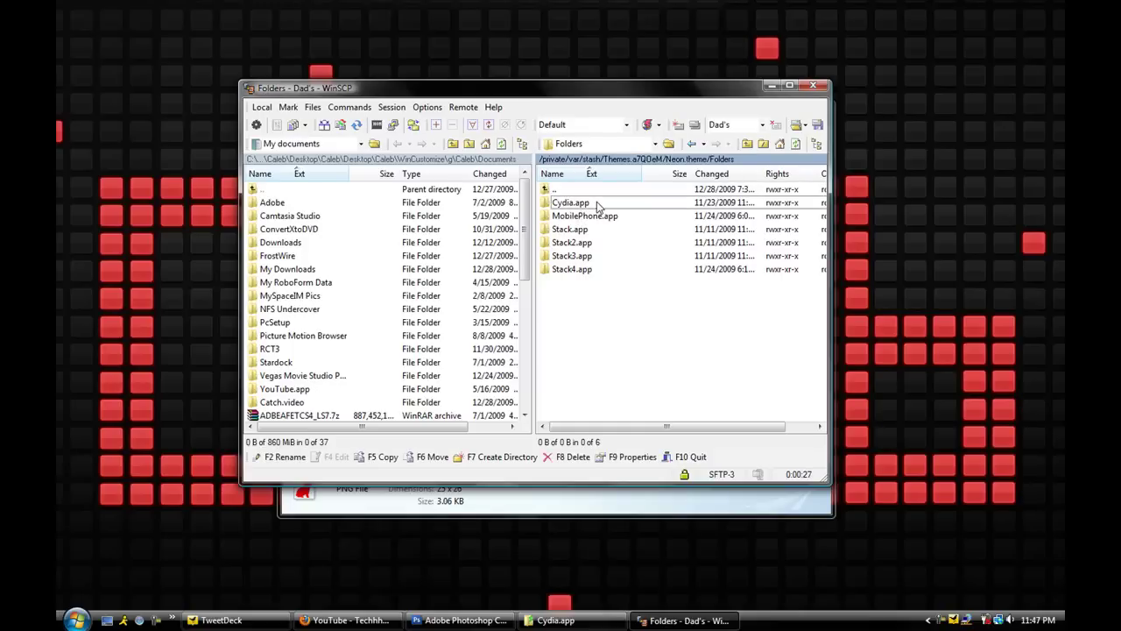
- Delete the old Cydia.app from Neon.theme/Folders and refresh the Folders listing
key(F8)
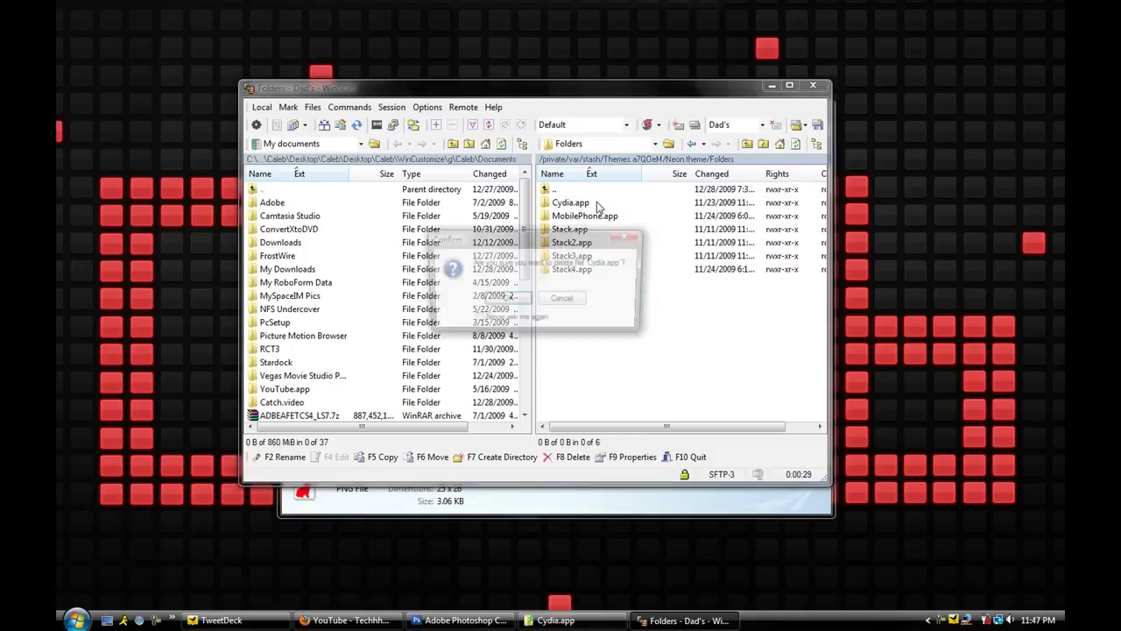
key(Return)
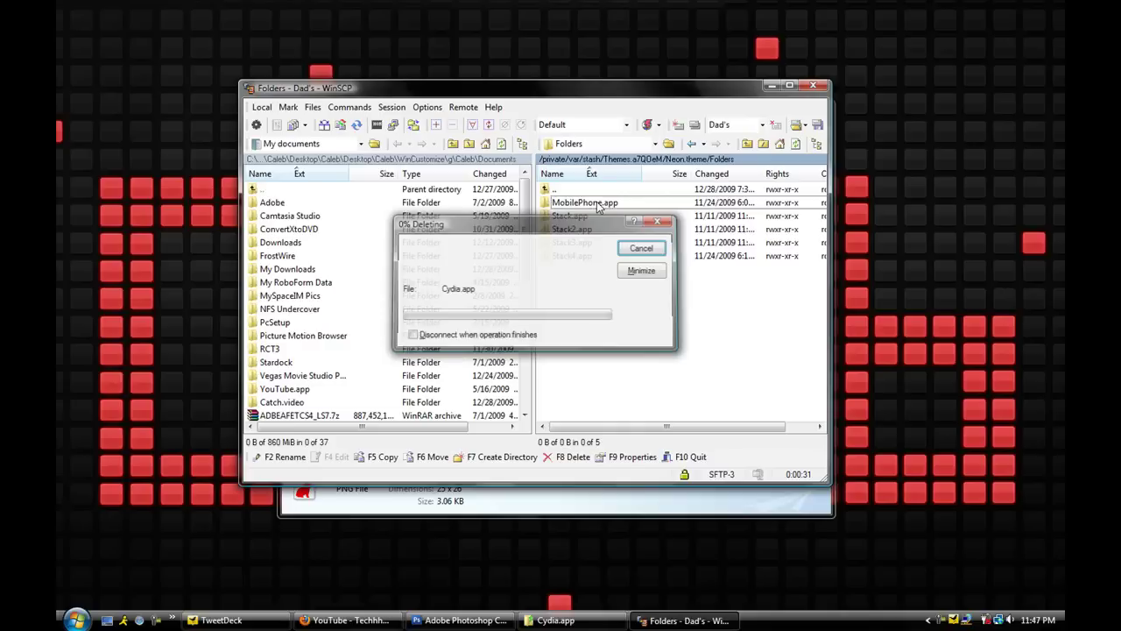
double_click(574, 191)
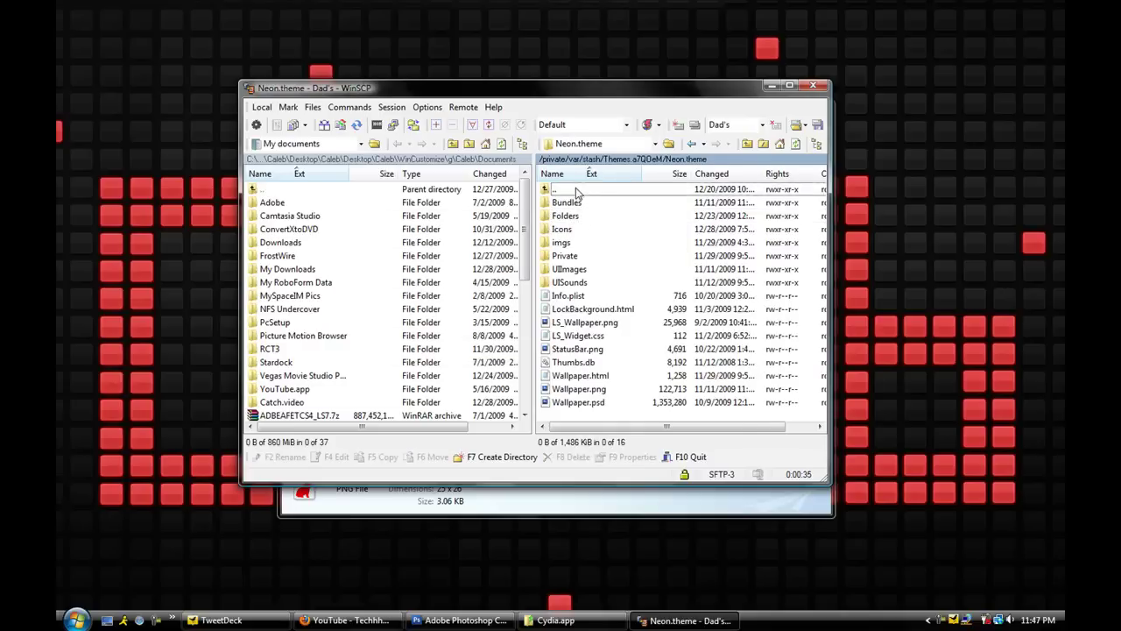
double_click(576, 189)
double_click(604, 404)
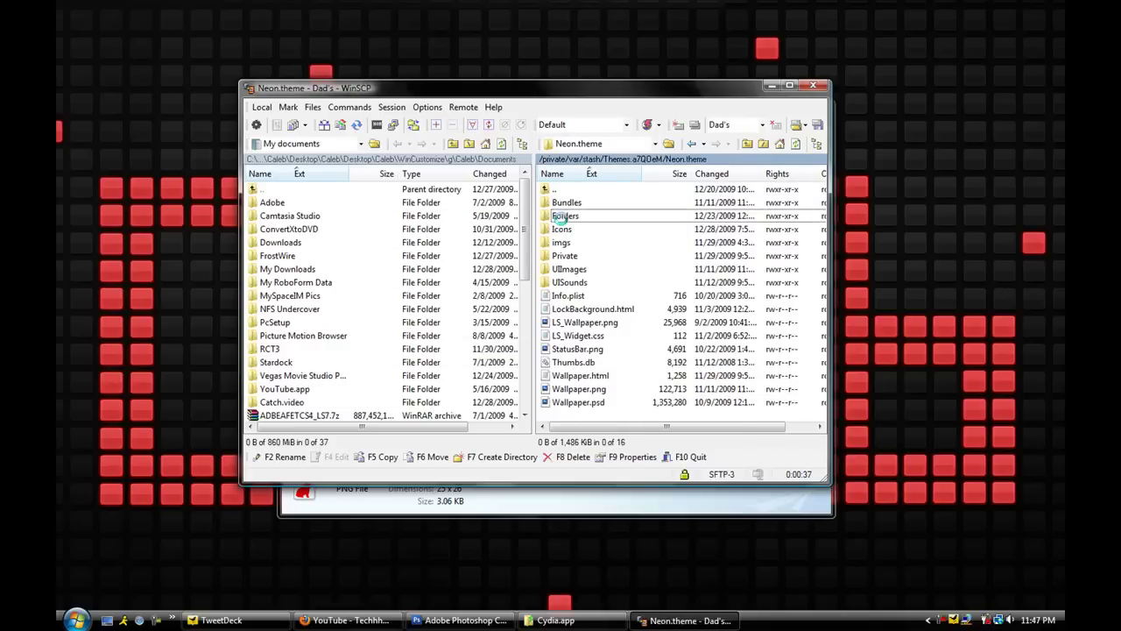
double_click(564, 217)
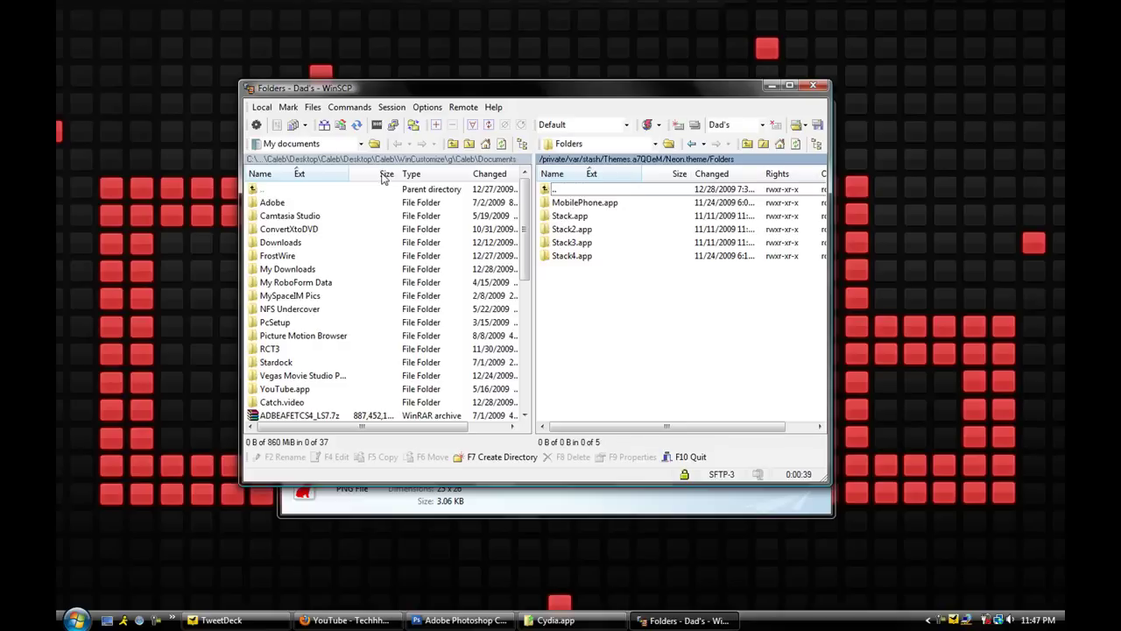
- Upload the local Cydia.app from My Downloads into Folders and verify its ten icon files
double_click(289, 269)
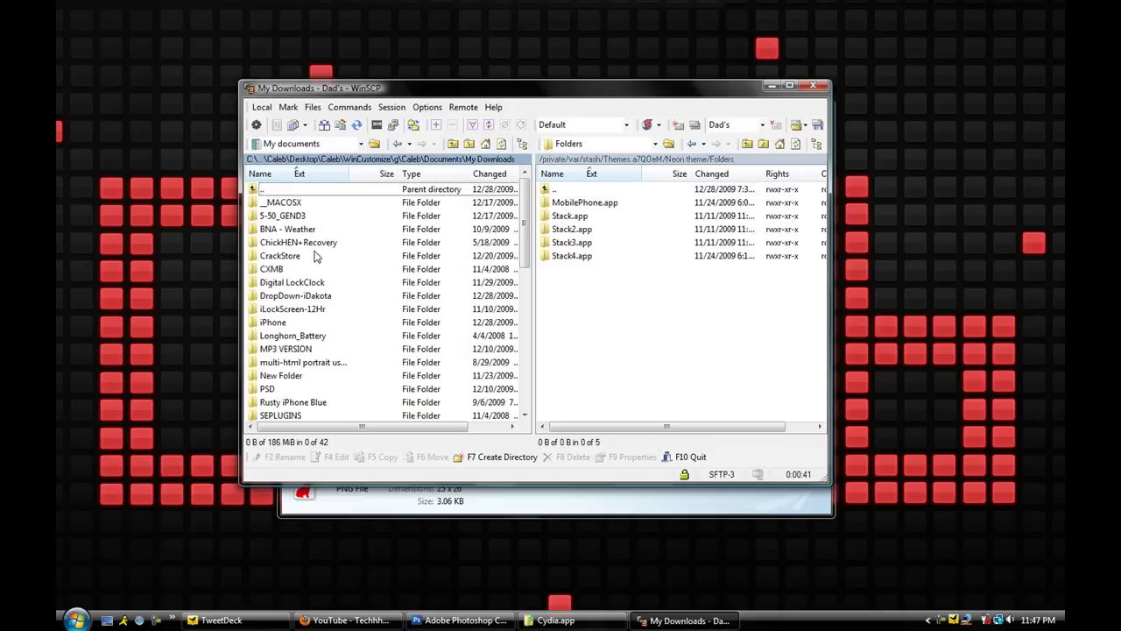
double_click(300, 377)
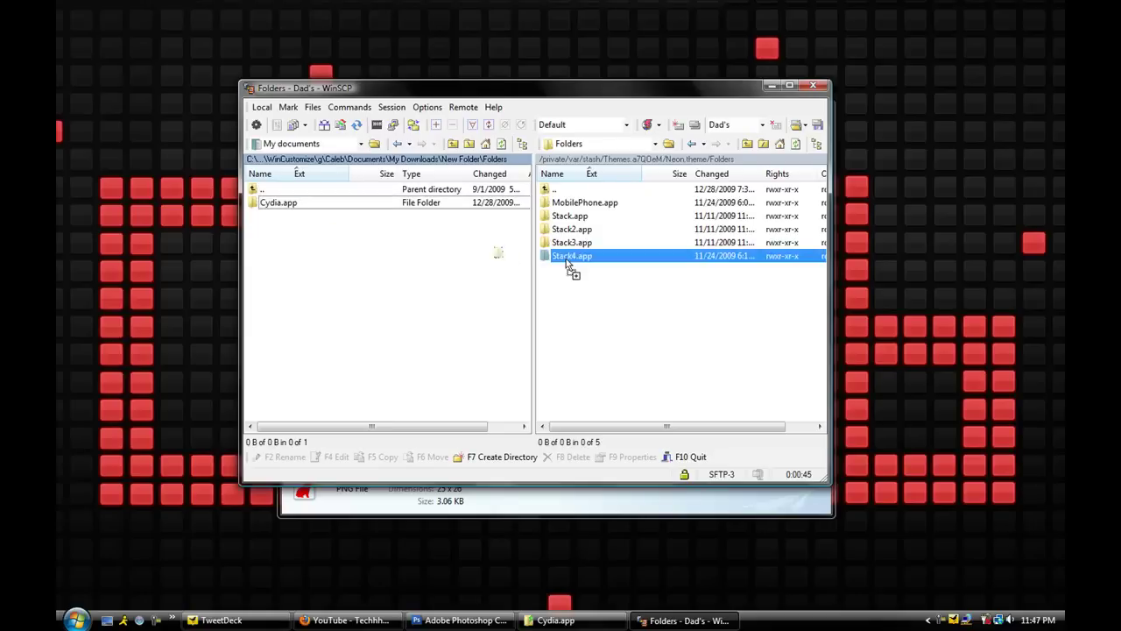
drag(566, 258, 626, 315)
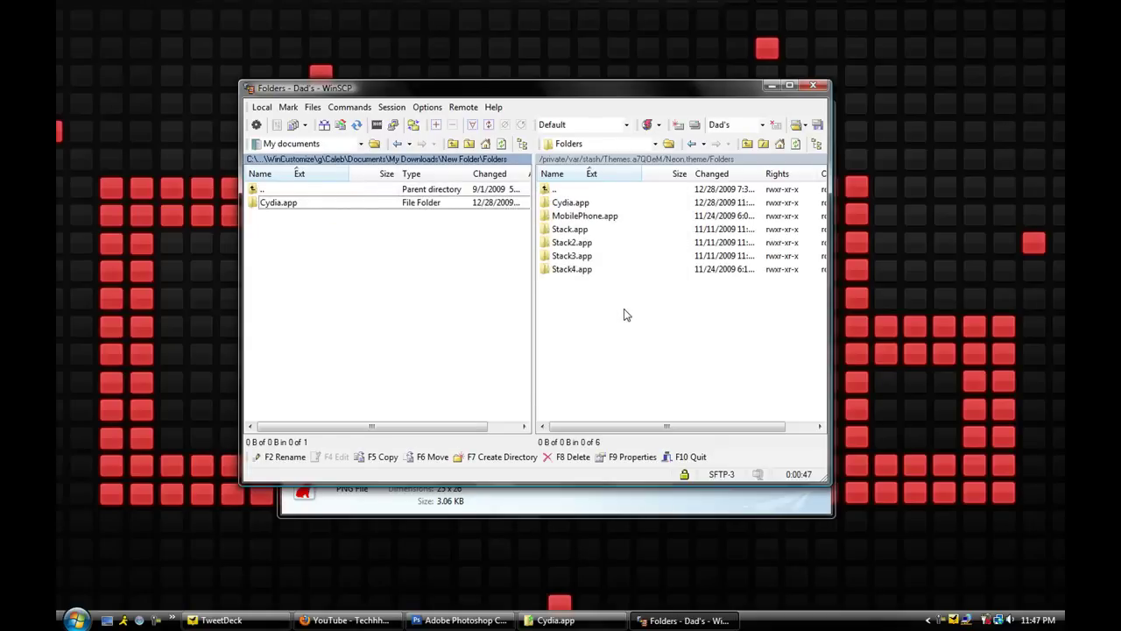
double_click(569, 202)
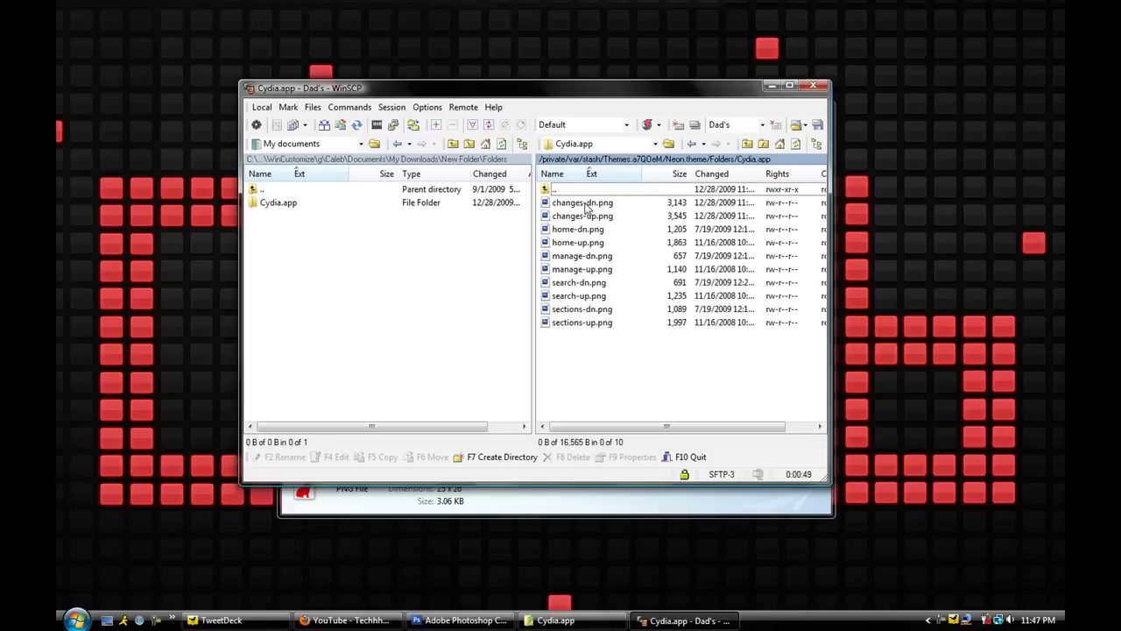
double_click(583, 191)
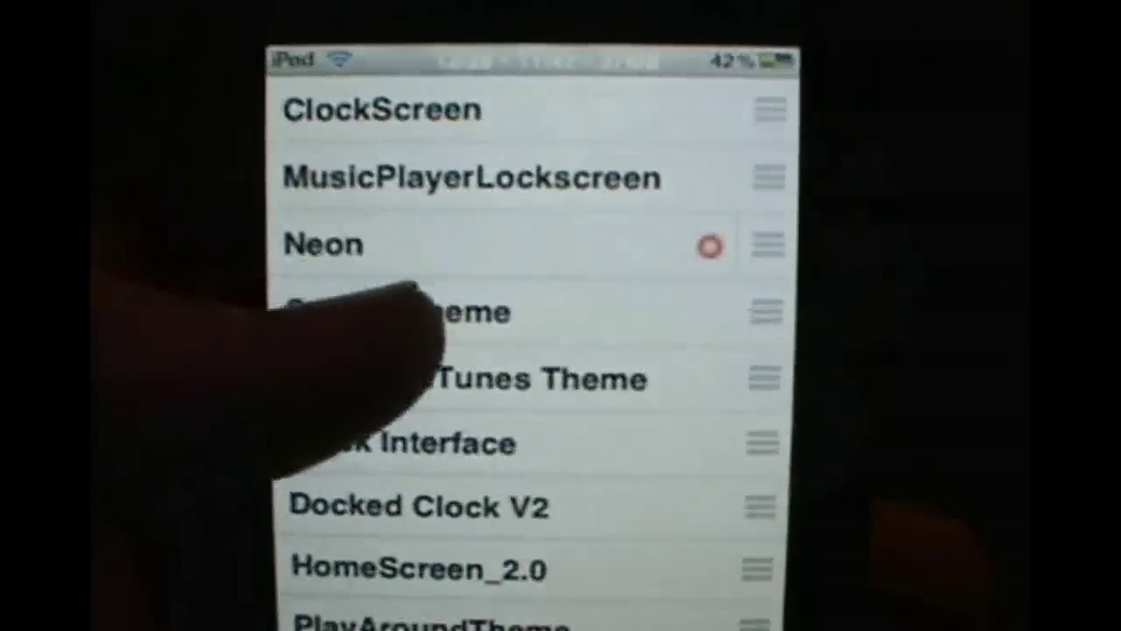
- Check the Neon theme in WinterBoard's theme list
click(386, 246)
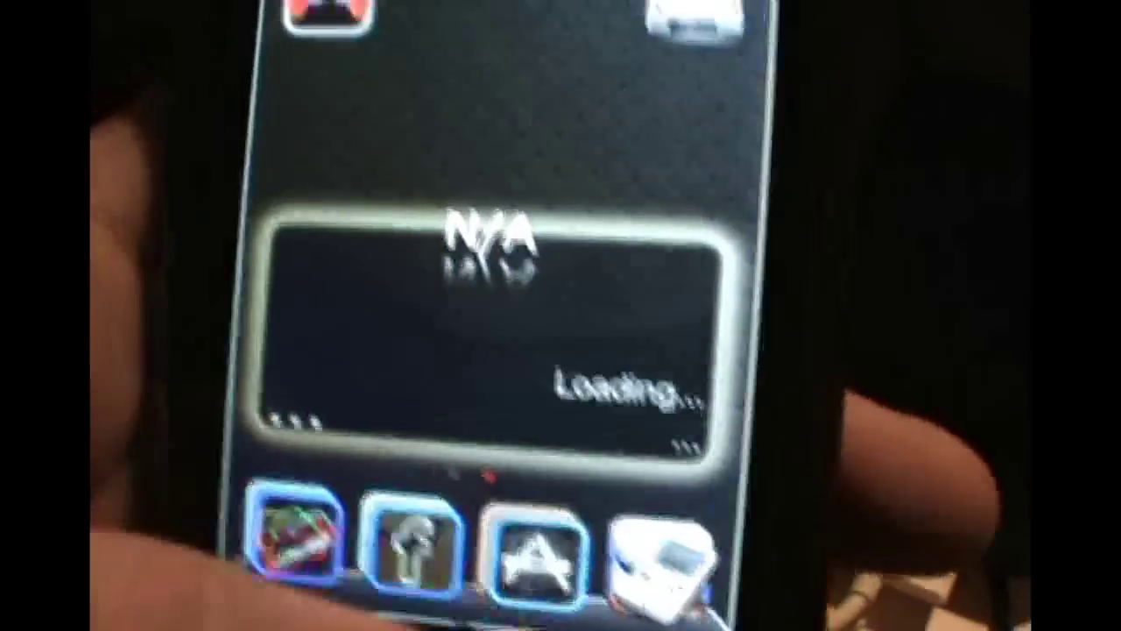
- Swipe to the home page holding Cydia and launch it to see the red rabbit Changes icon
drag(595, 280, 263, 289)
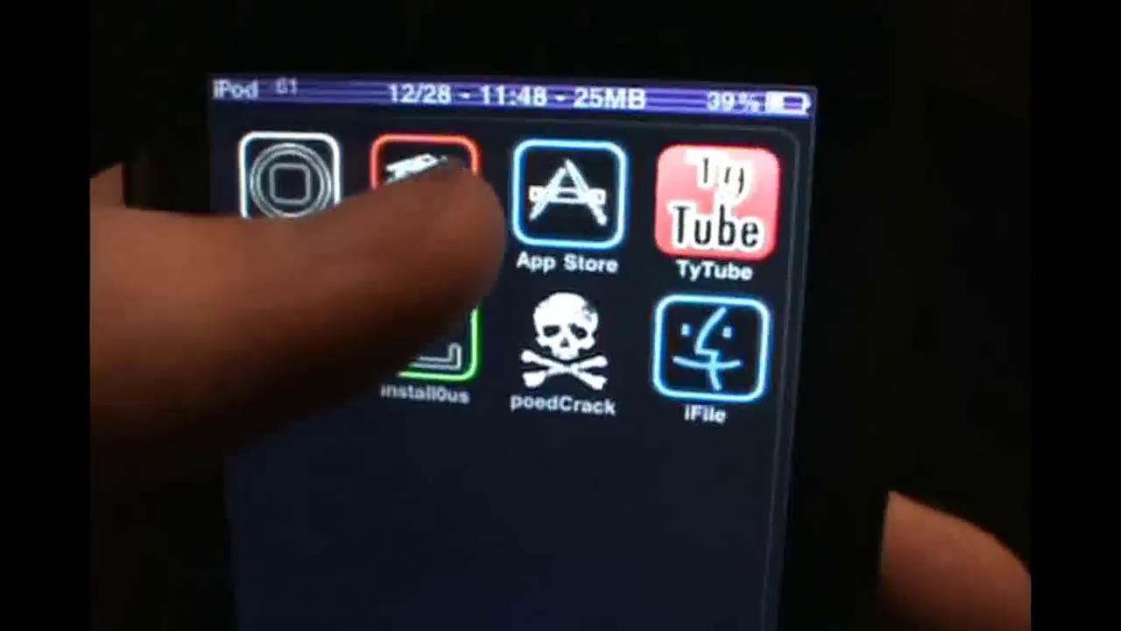
click(425, 180)
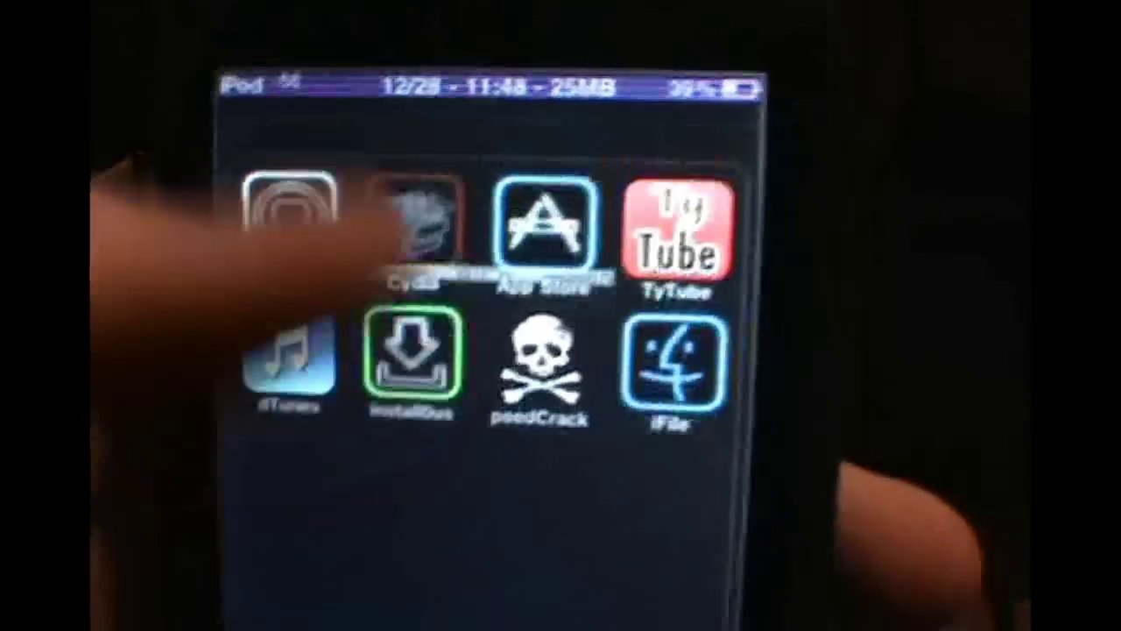